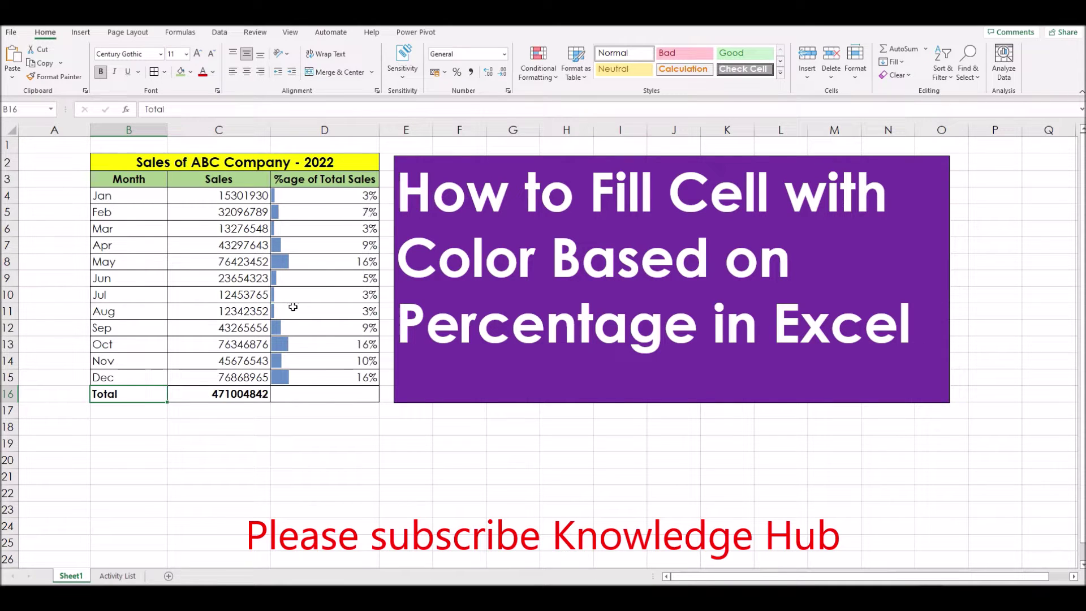
Enter 70% as February's share in D5, then go to the Activity List sheet
click(334, 210)
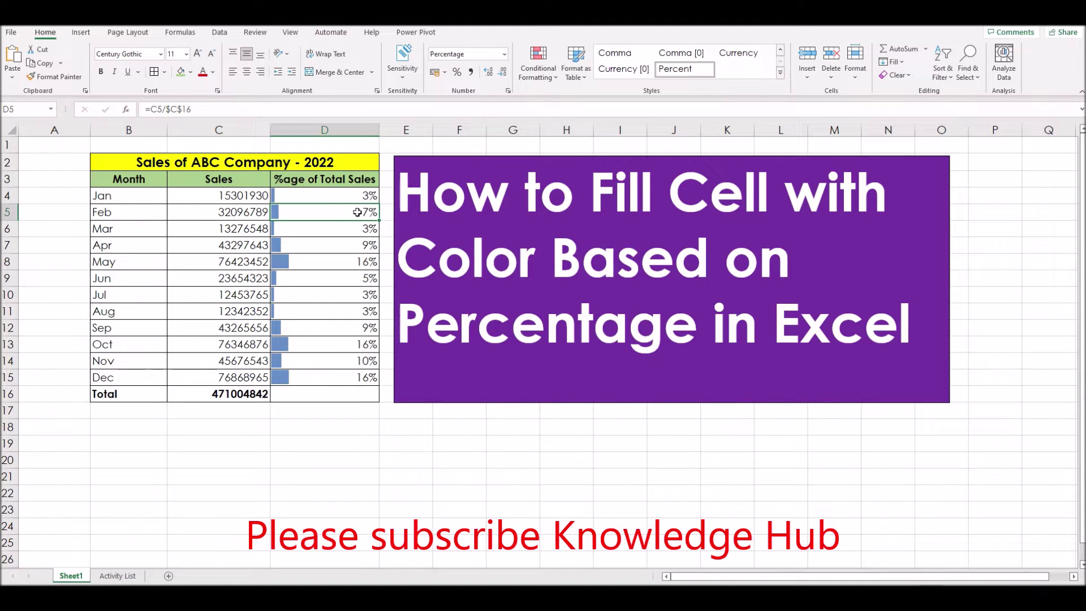
text(70)
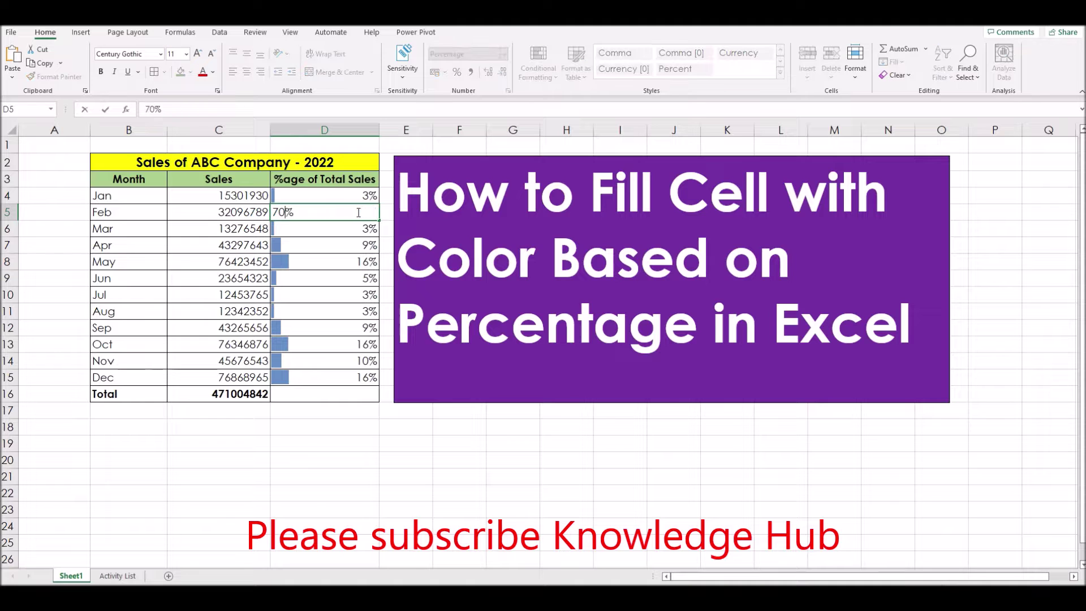
key(Return)
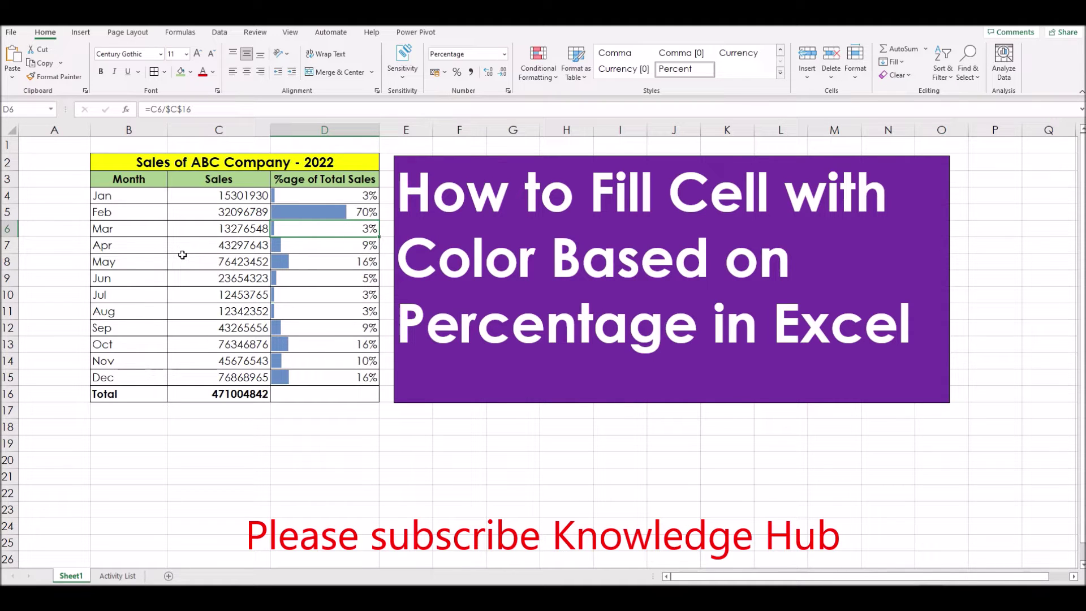
click(118, 576)
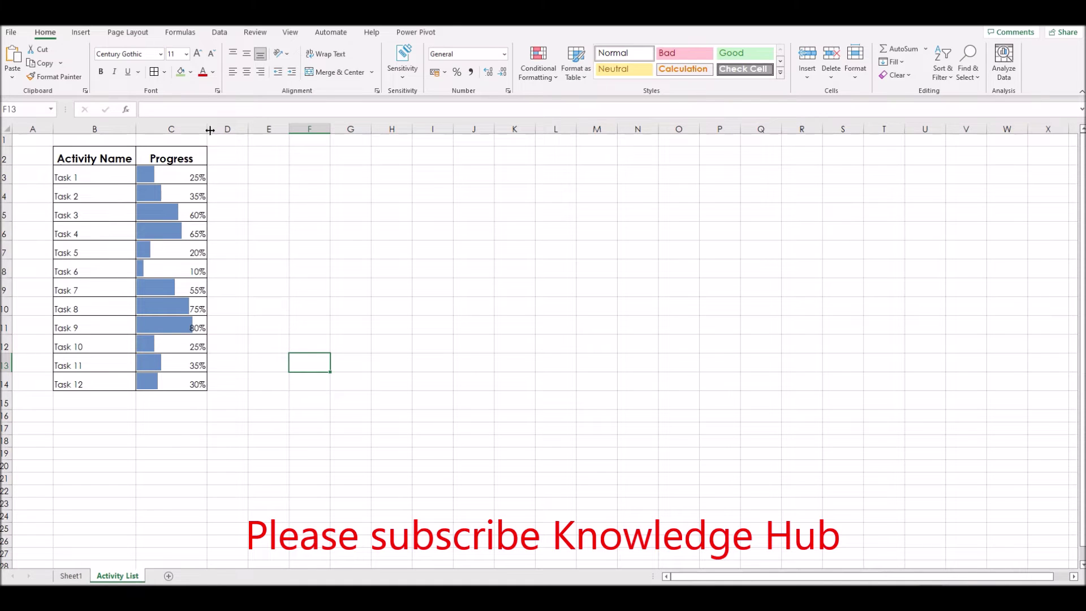
Widen Progress column C and copy the Activity Name list B2:B14
drag(210, 130, 239, 131)
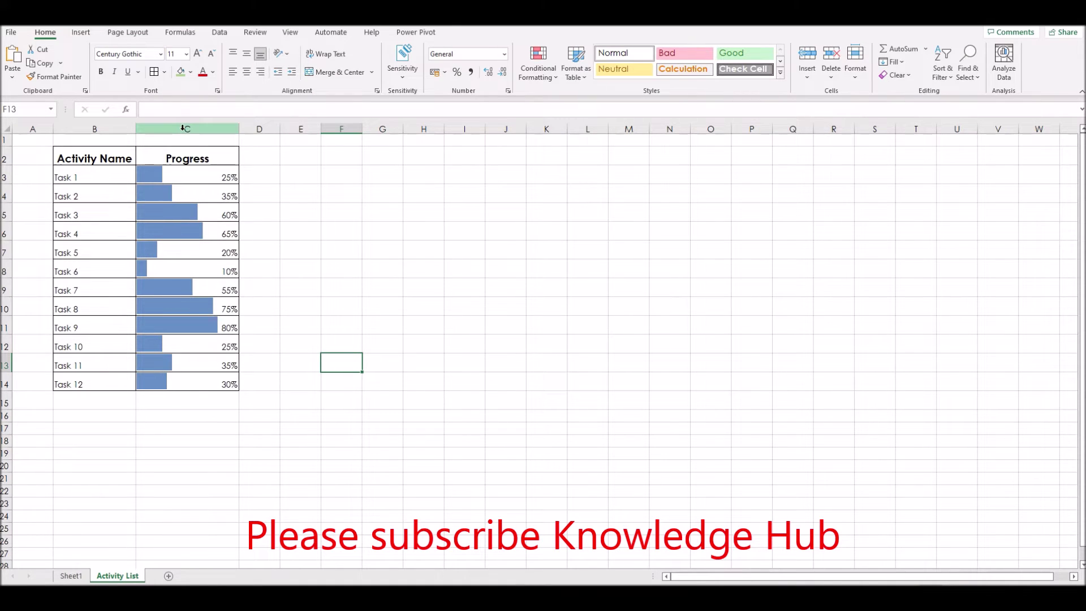
click(97, 161)
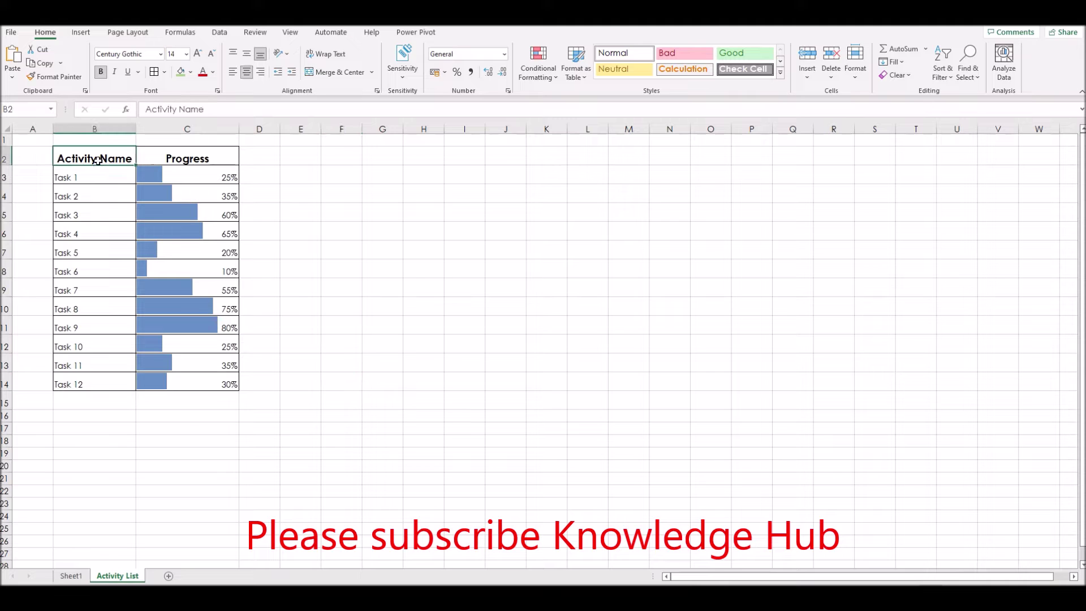
drag(98, 159, 91, 377)
key(ctrl+c)
Paste the task names at F2 and autofit column F to the heading
click(339, 163)
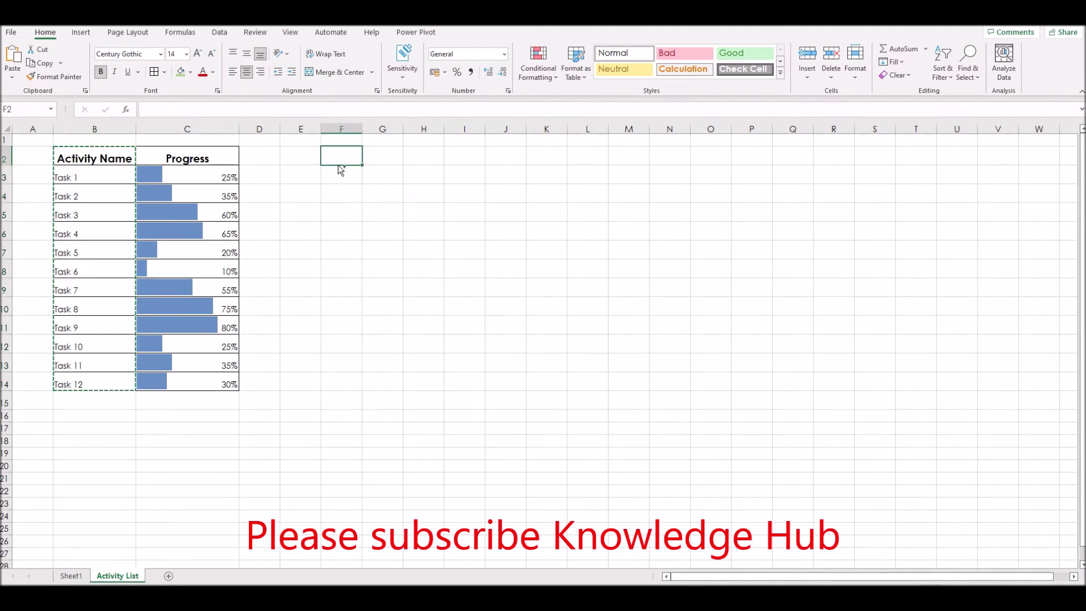
key(ctrl+v)
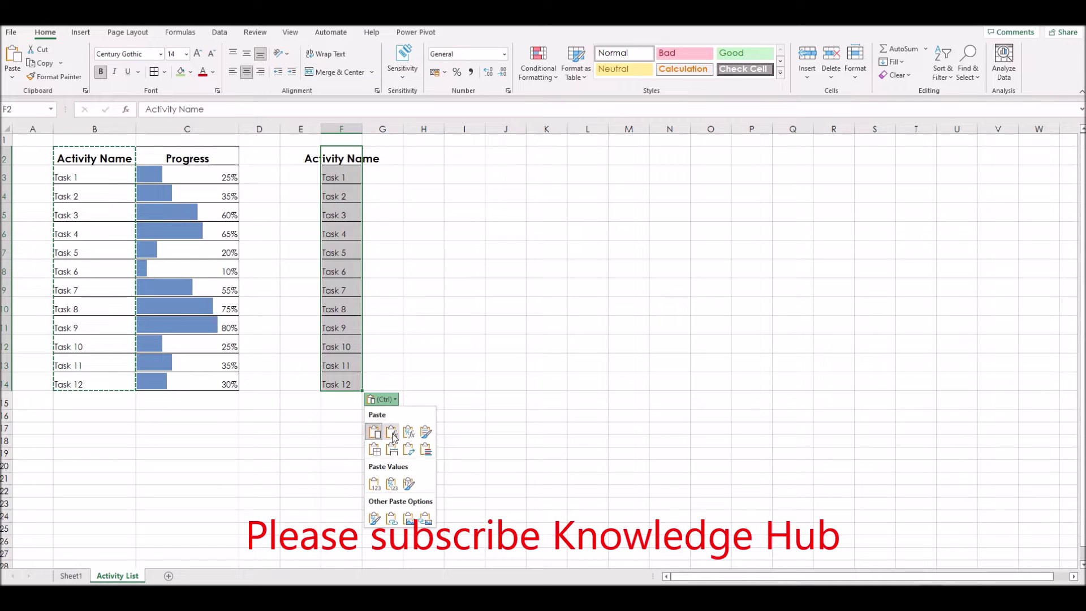
click(392, 433)
double_click(364, 129)
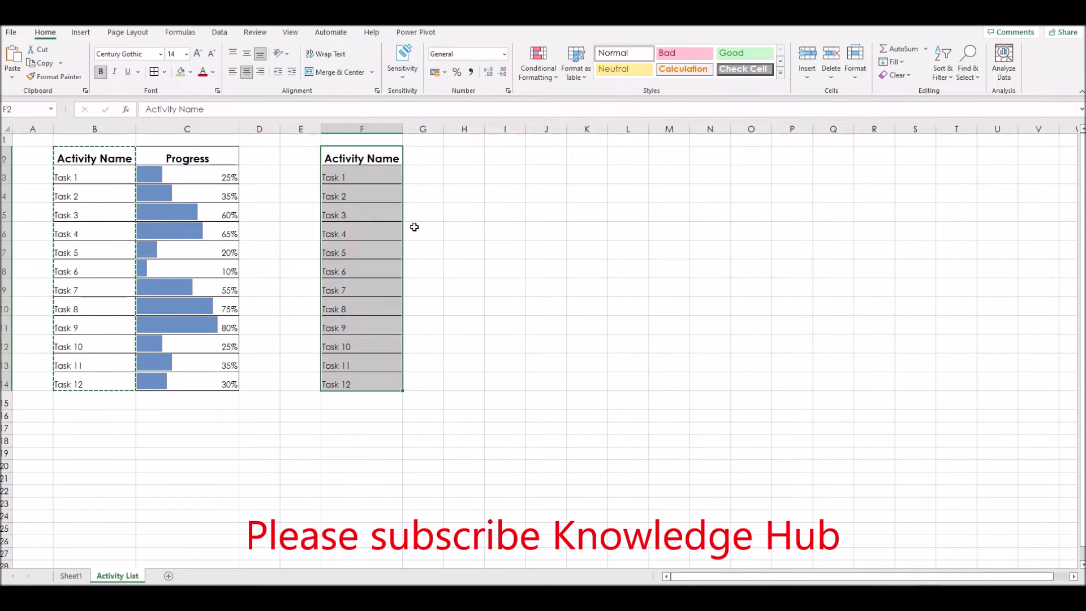
click(412, 161)
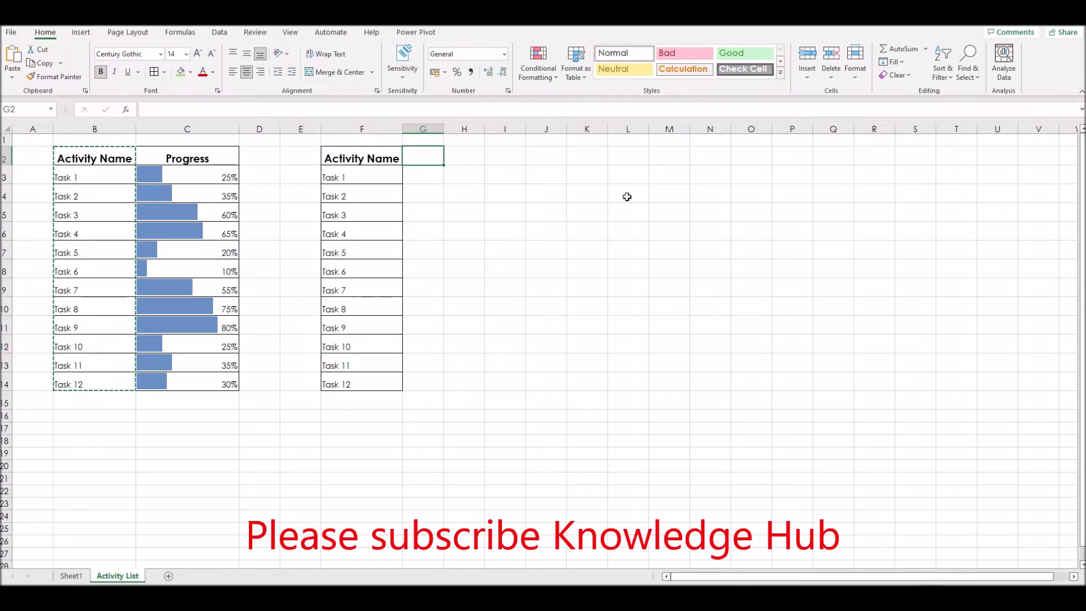
Add the heading 'Progress' in G2 and widen column G
text(Progress)
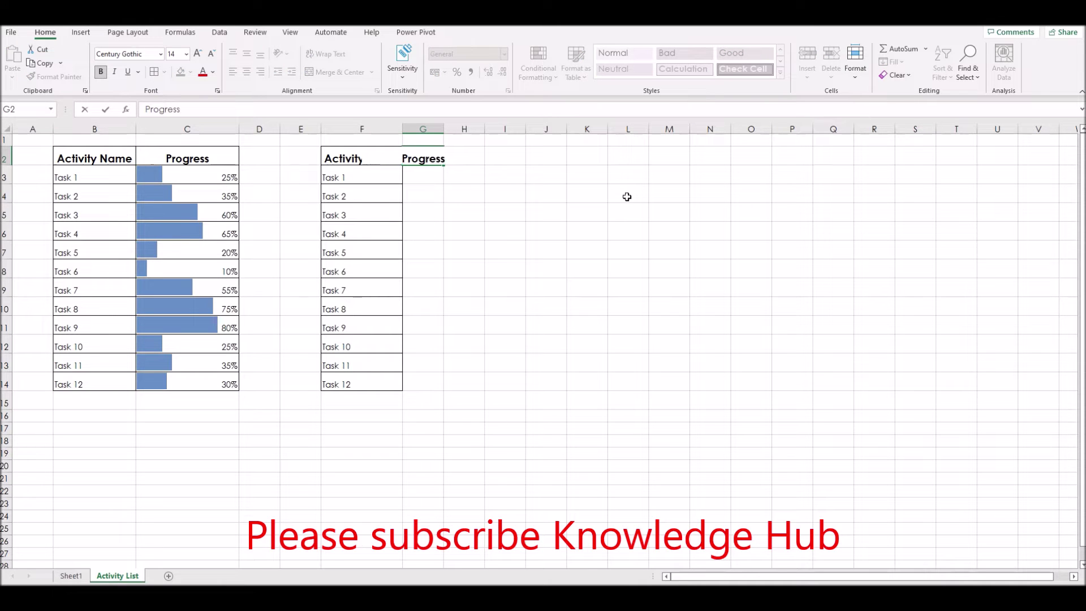
click(551, 208)
drag(444, 128, 503, 128)
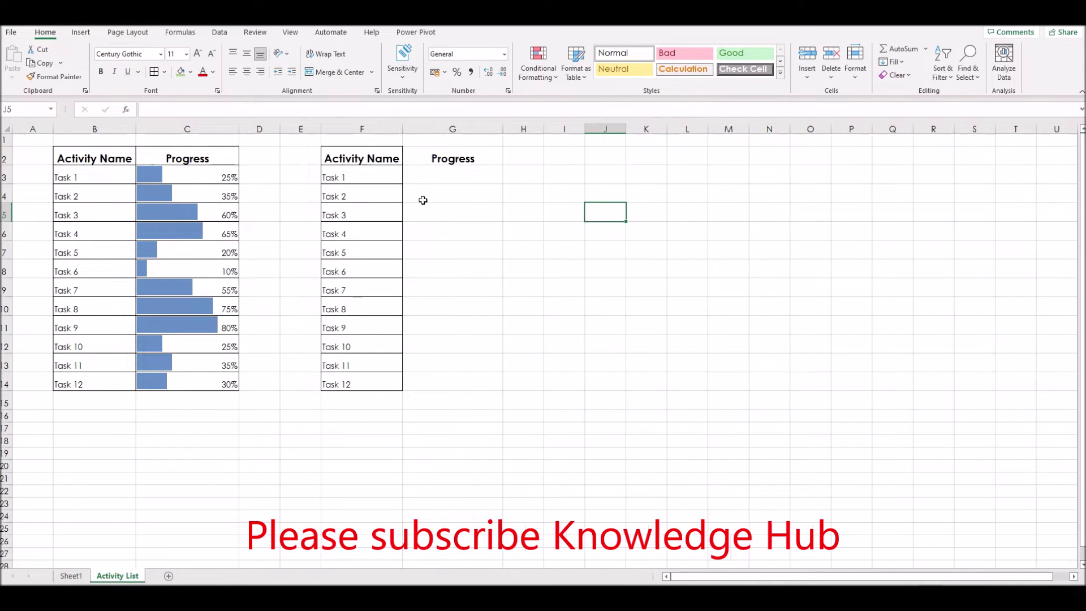
Copy percentages C3:C14 into G3:G14 as plain values without data bars
drag(230, 179, 226, 381)
key(ctrl+c)
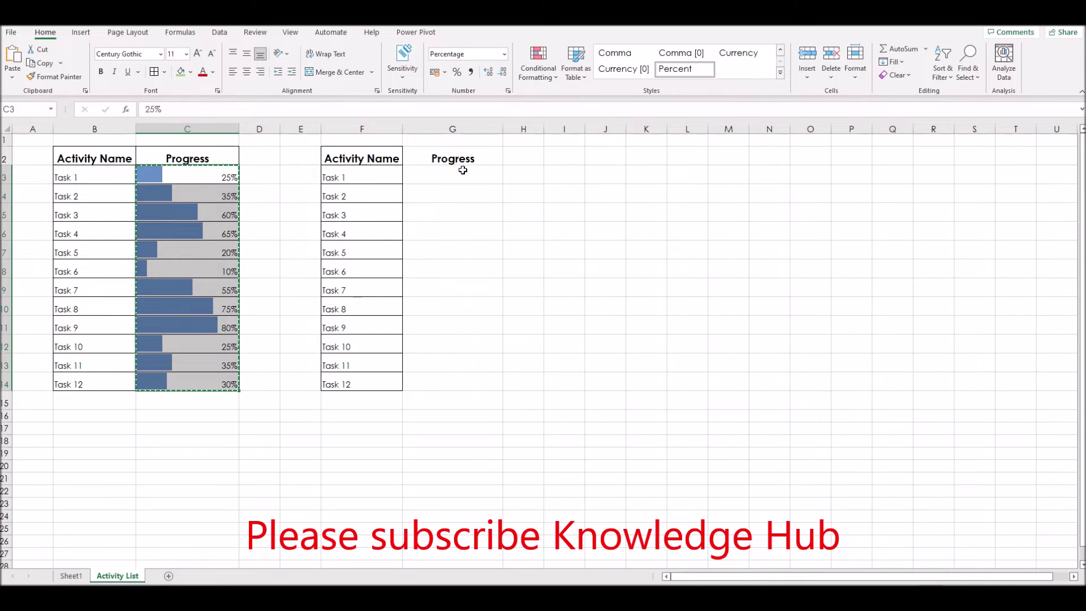
drag(454, 177, 447, 383)
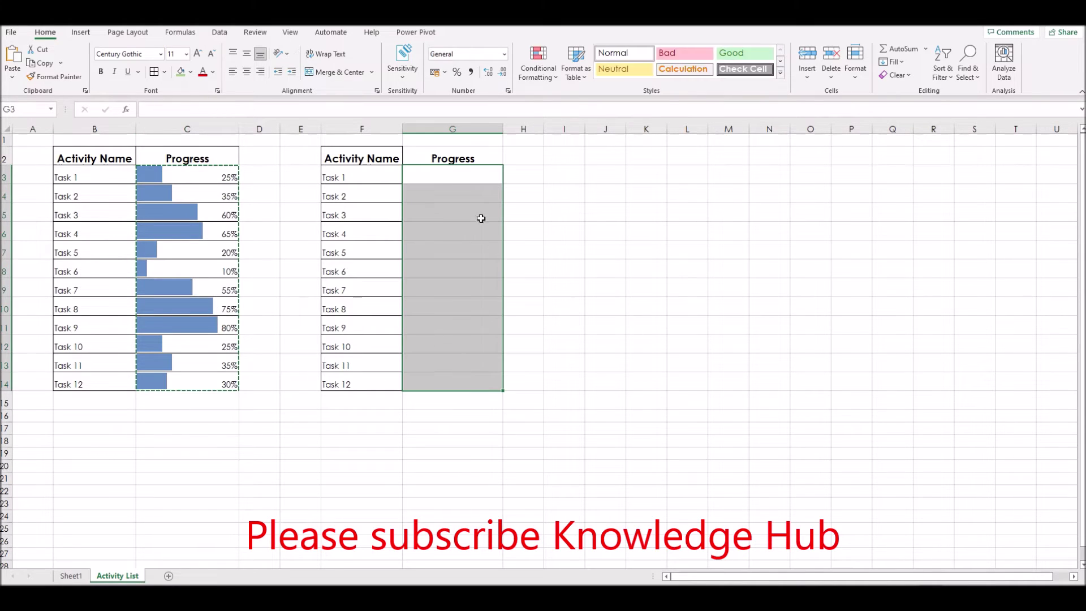
key(ctrl+v)
click(535, 400)
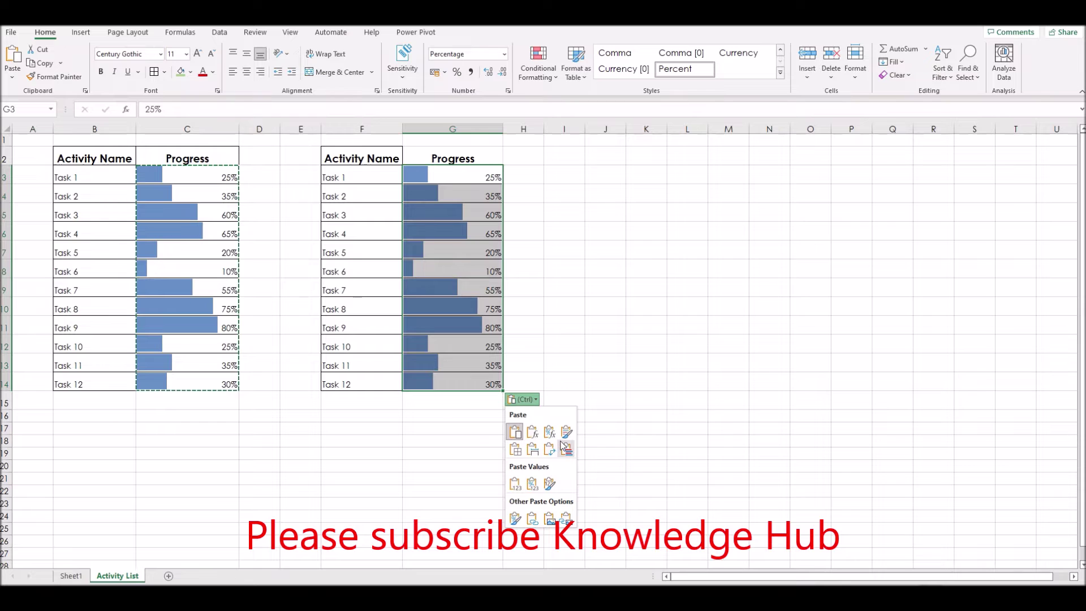
click(515, 484)
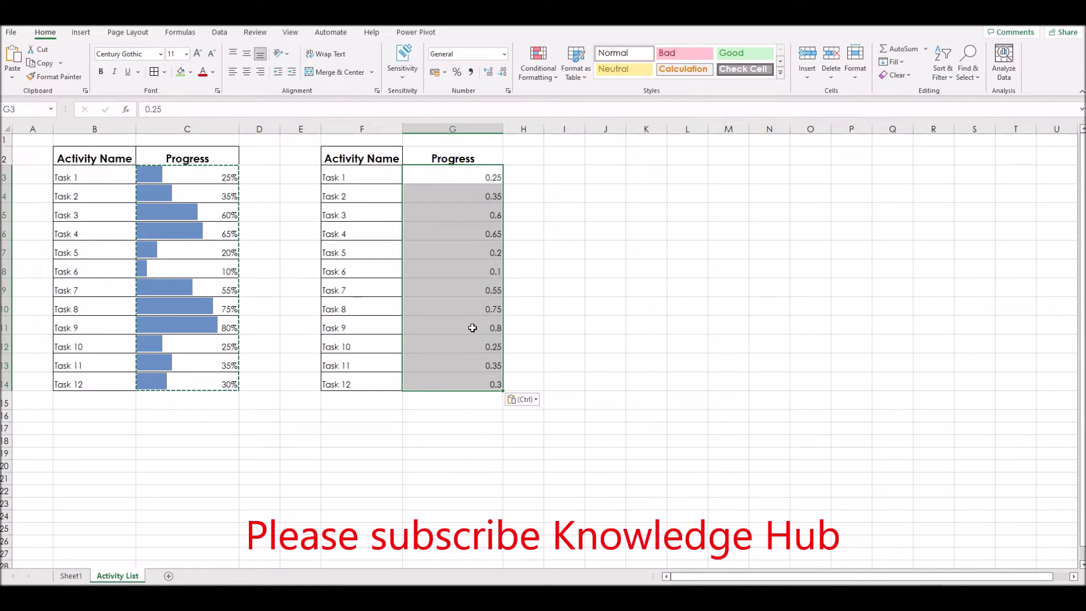
Apply Percent Style to G3:G14 and narrow column G to fit
click(532, 294)
drag(481, 179, 482, 386)
click(458, 72)
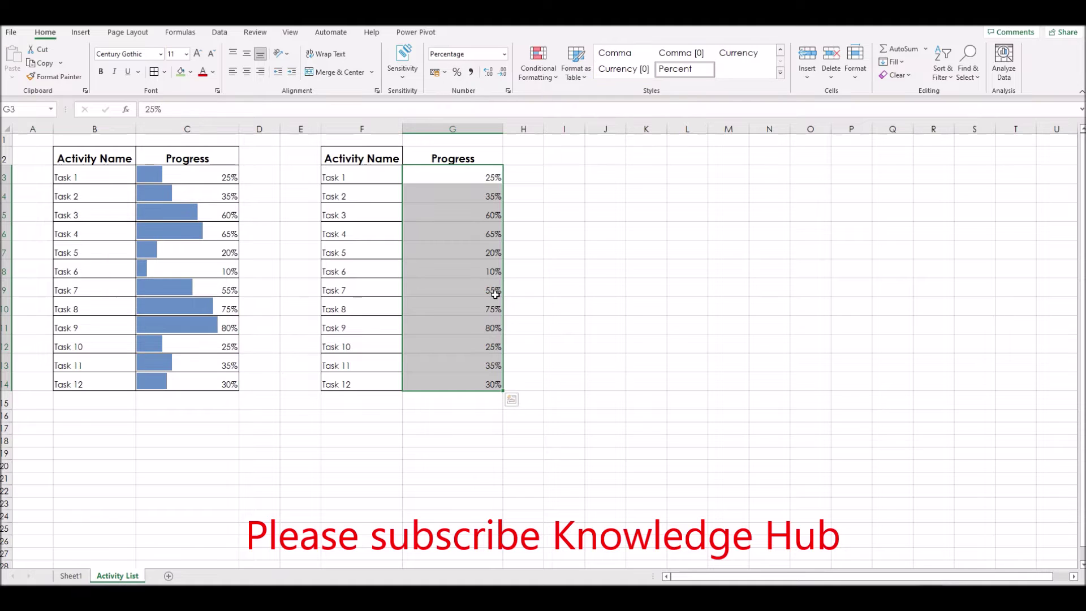
click(495, 294)
drag(385, 161, 487, 384)
click(478, 233)
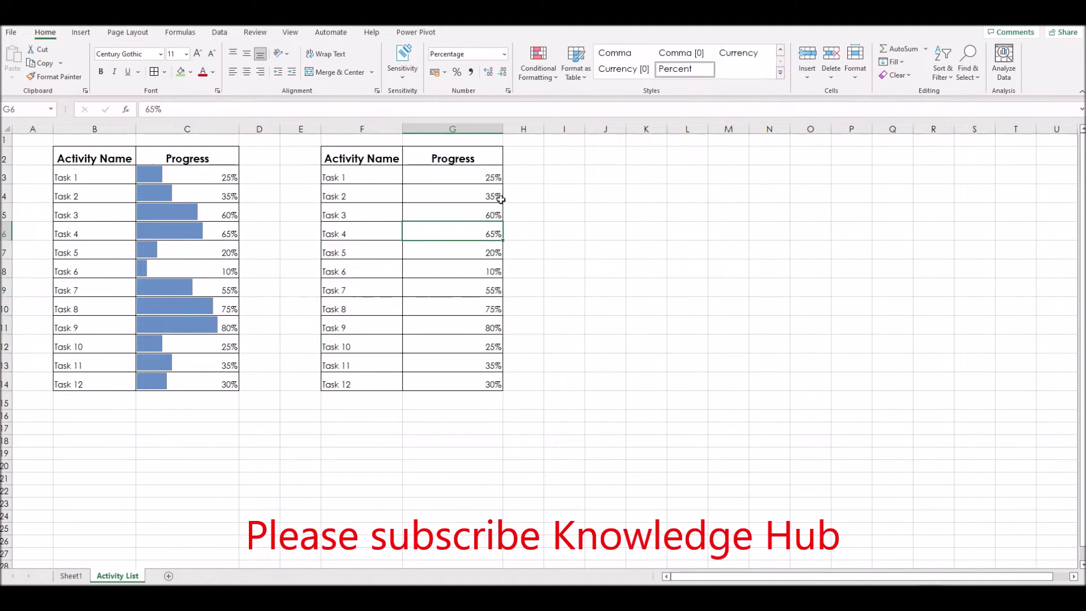
drag(502, 132, 465, 132)
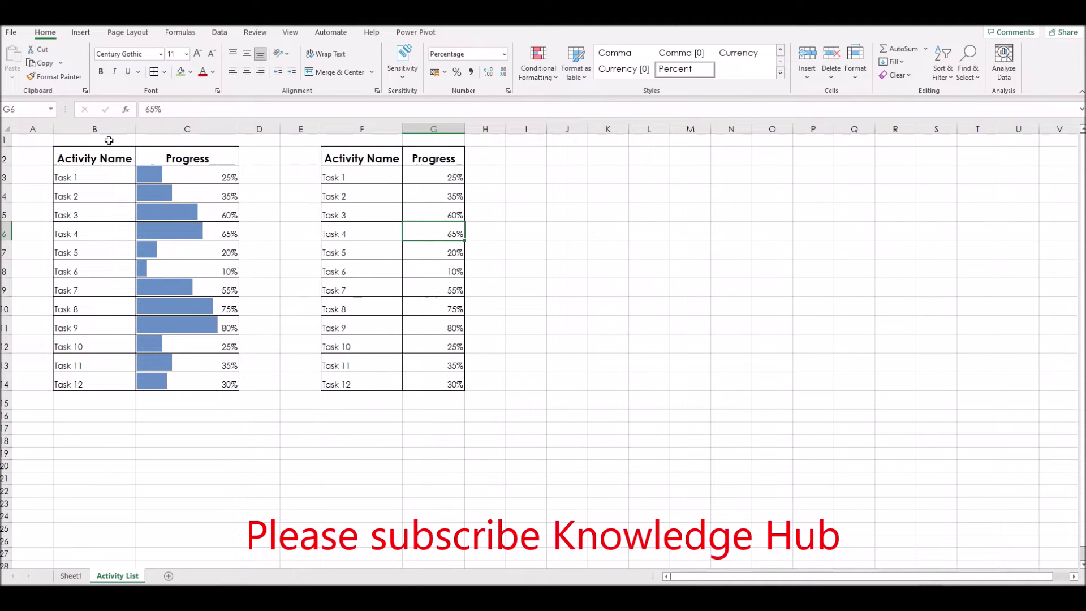
Hide the original columns B and C
drag(108, 129, 183, 134)
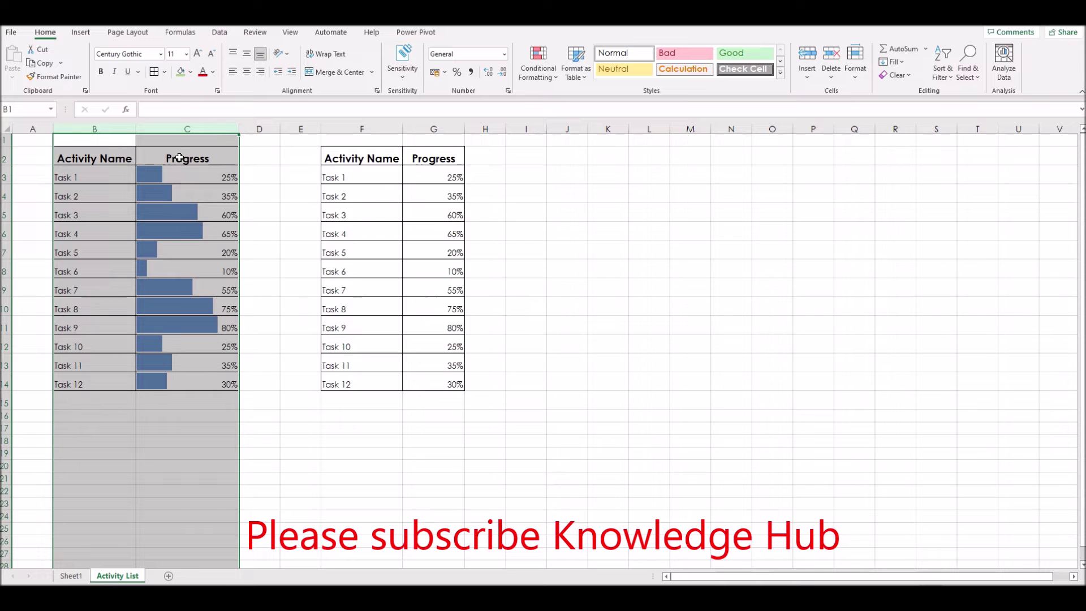
right_click(179, 129)
click(199, 328)
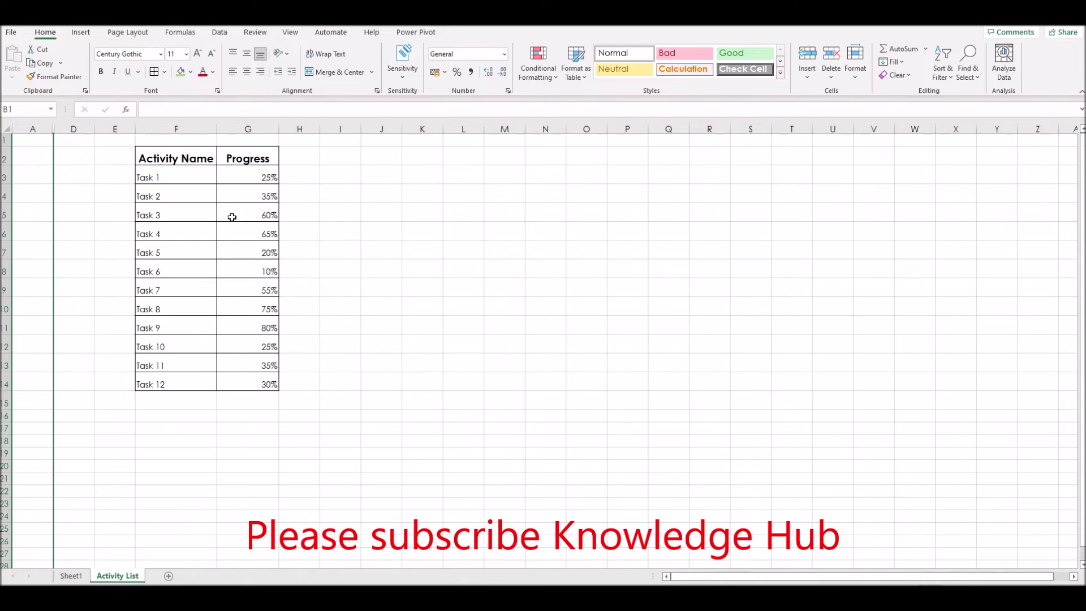
Widen the Progress and Activity Name columns and review the 10%–80% progress values
drag(279, 129, 306, 129)
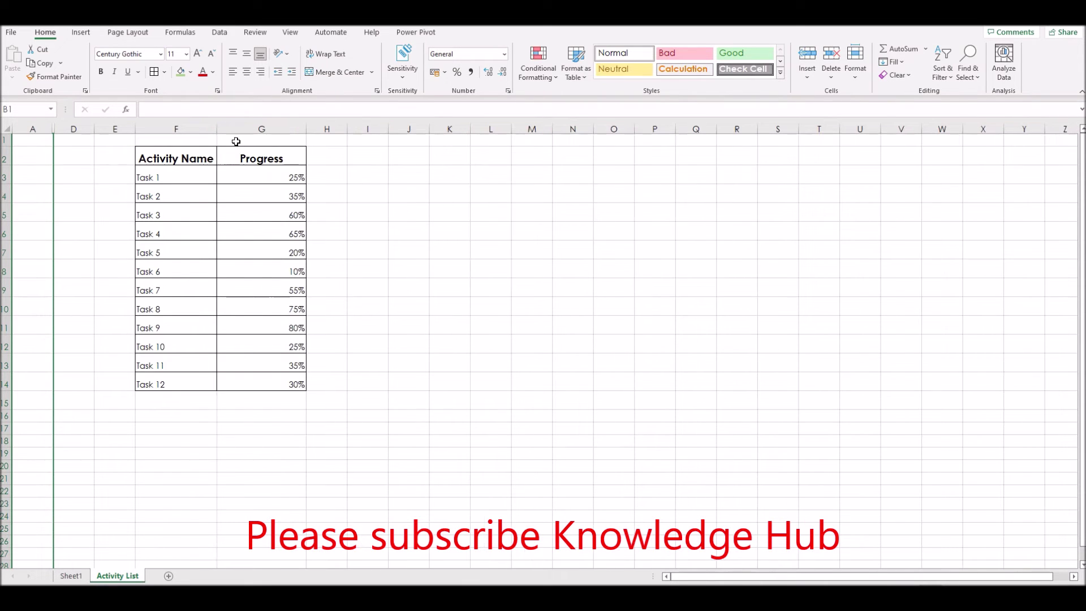
drag(218, 131, 246, 150)
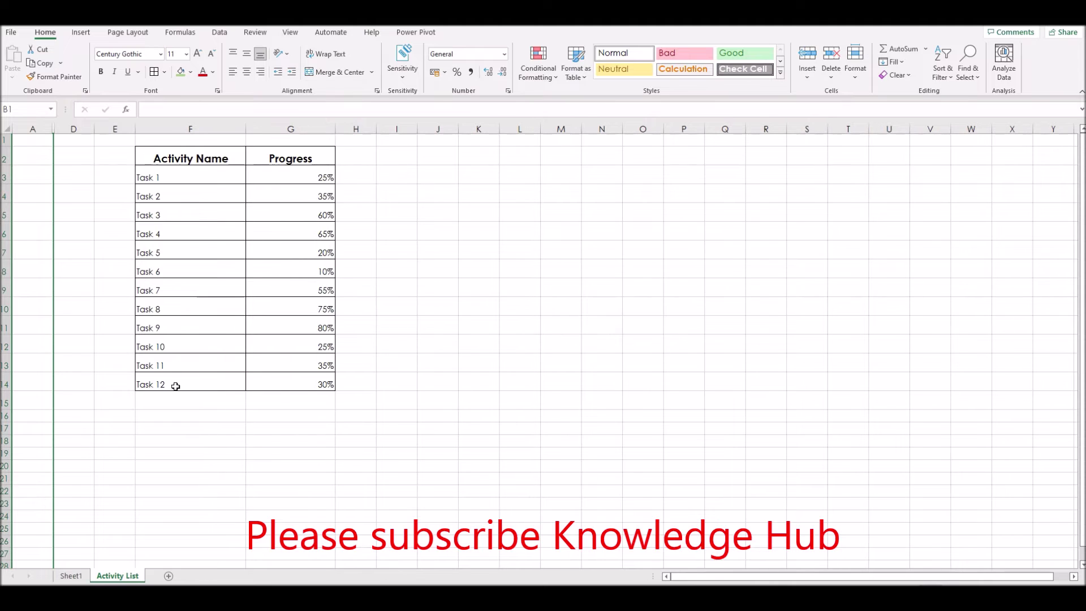
click(294, 160)
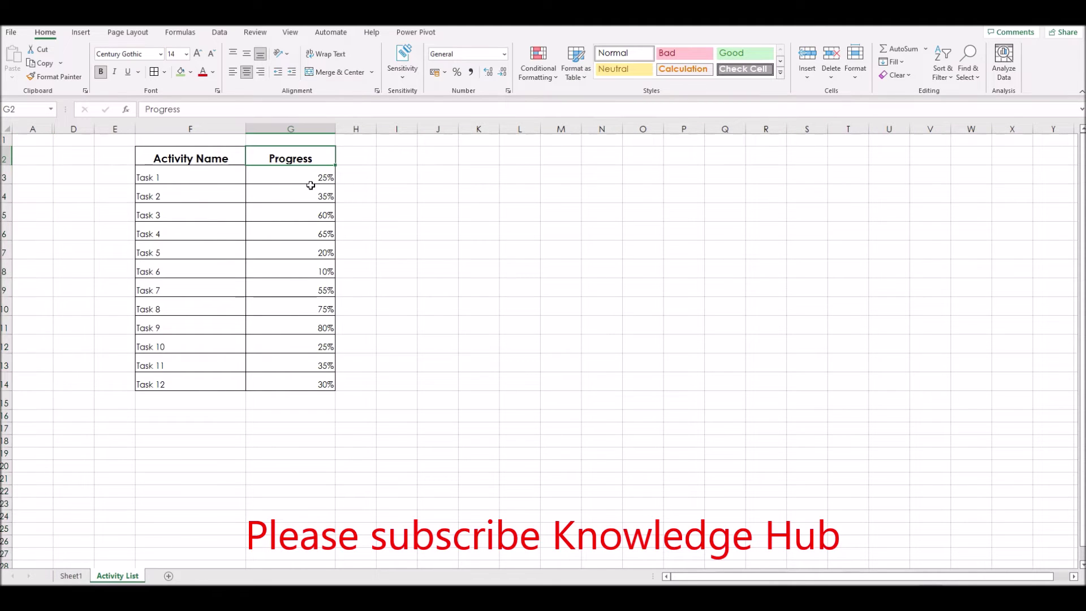
click(175, 177)
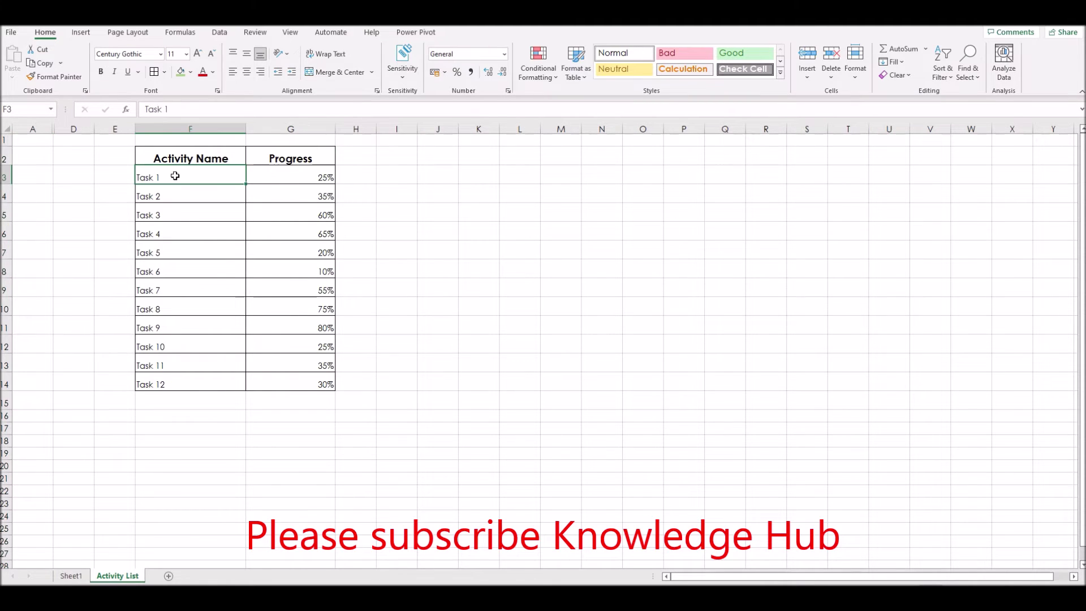
click(276, 179)
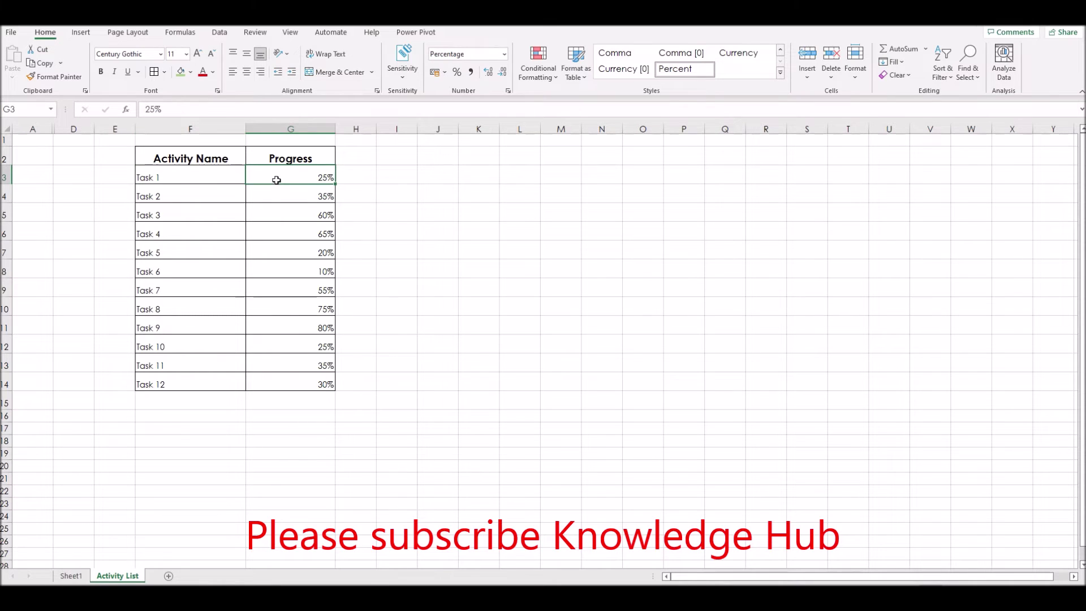
click(310, 198)
click(308, 214)
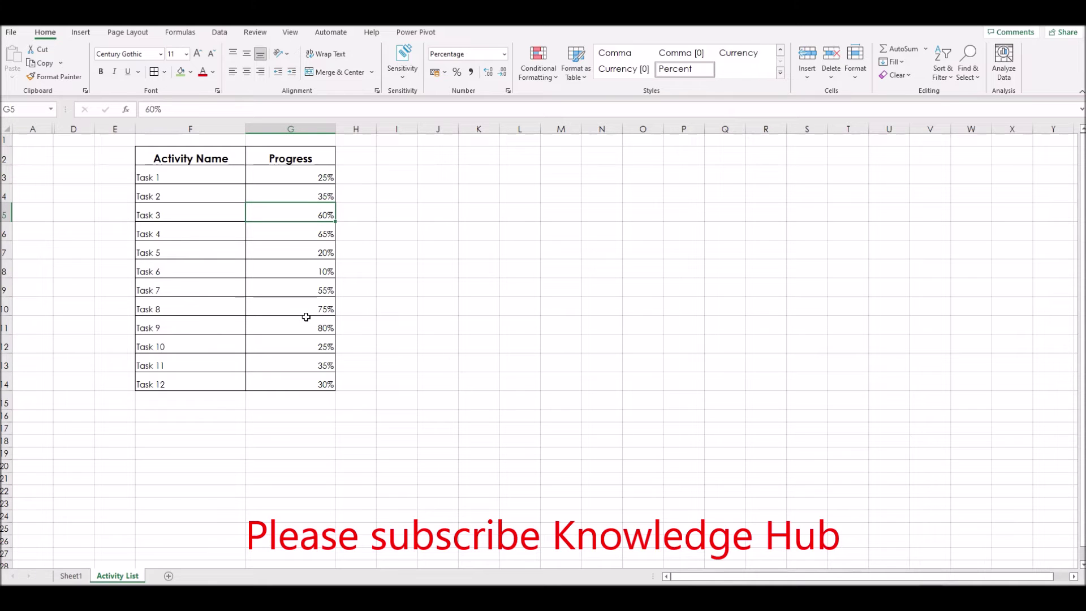
drag(276, 174, 291, 388)
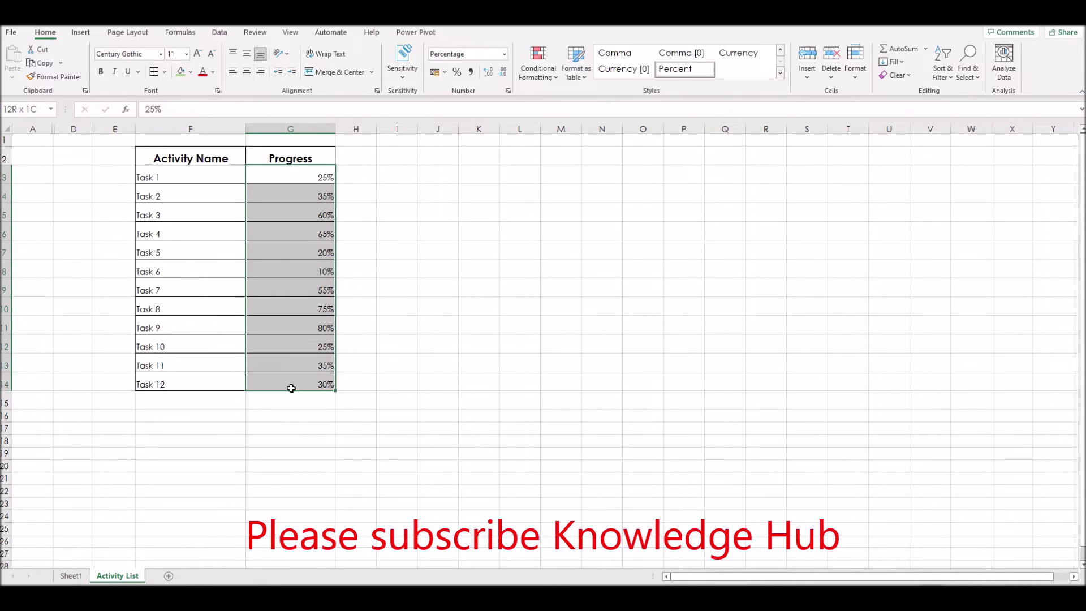
click(284, 241)
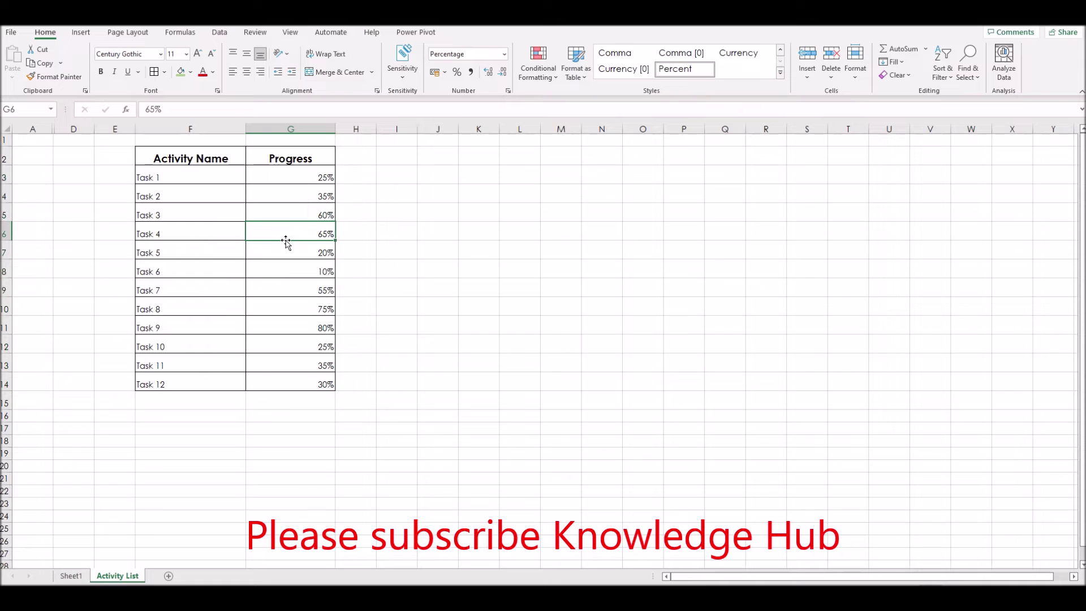
Create a Data Bar rule on G3:G14 with Number minimum 0 and maximum 1
drag(286, 172, 280, 383)
click(553, 77)
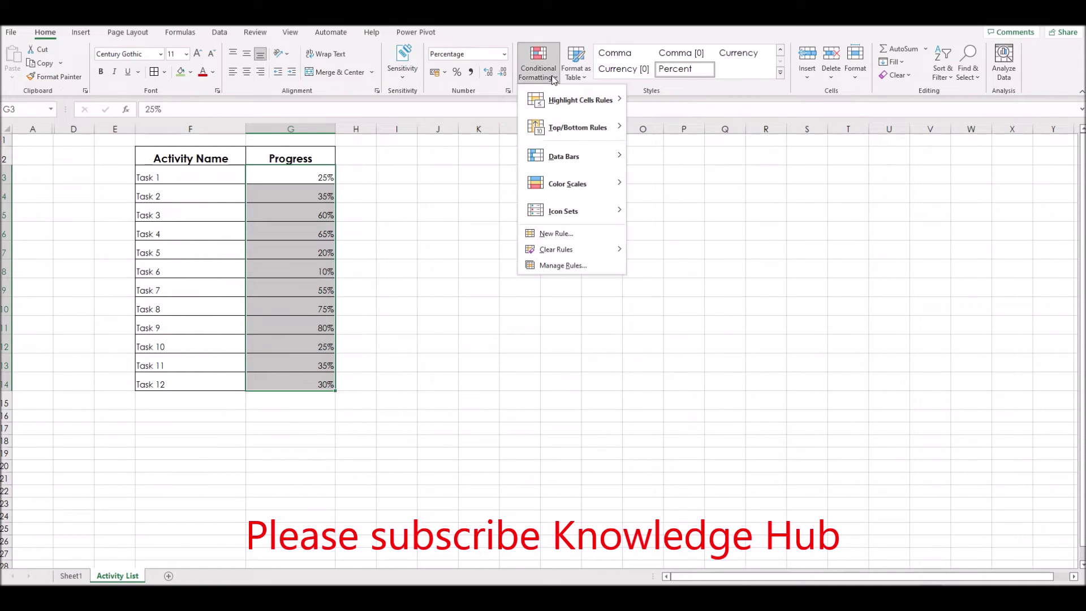
click(545, 234)
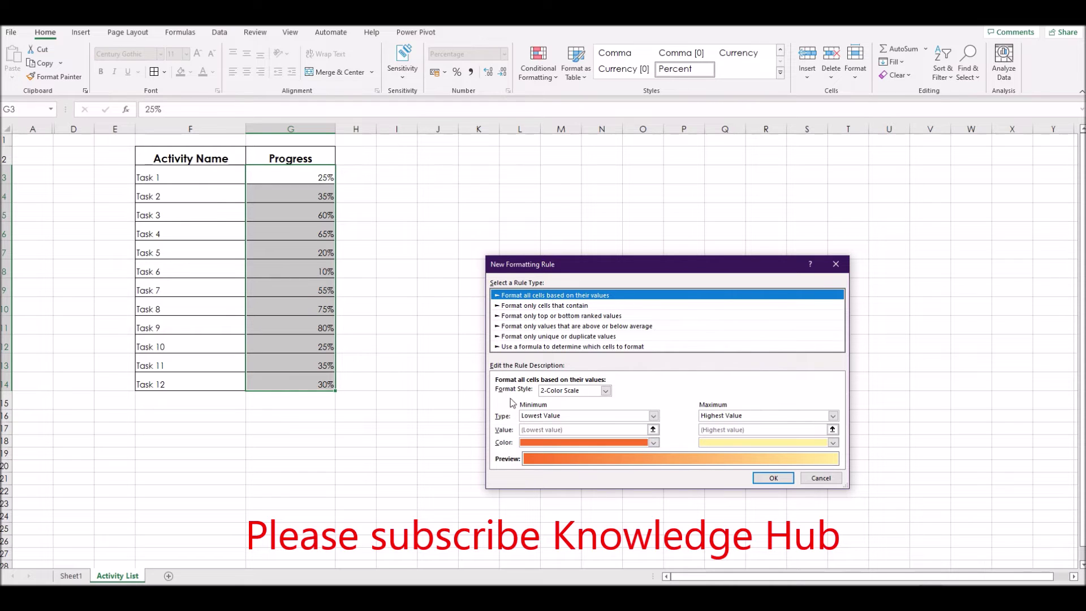
click(557, 391)
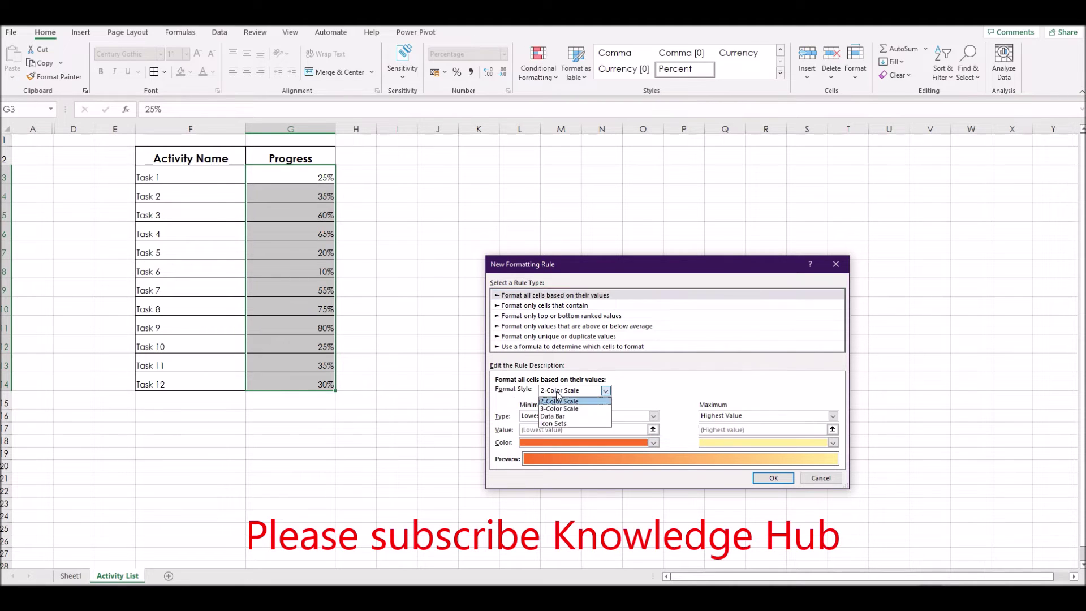
click(559, 420)
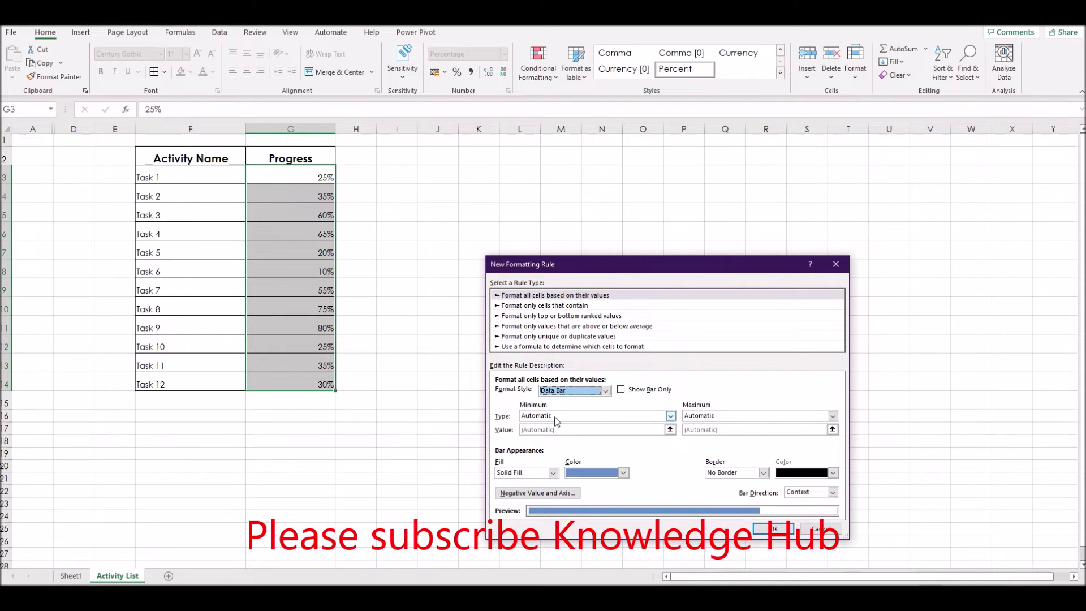
click(553, 418)
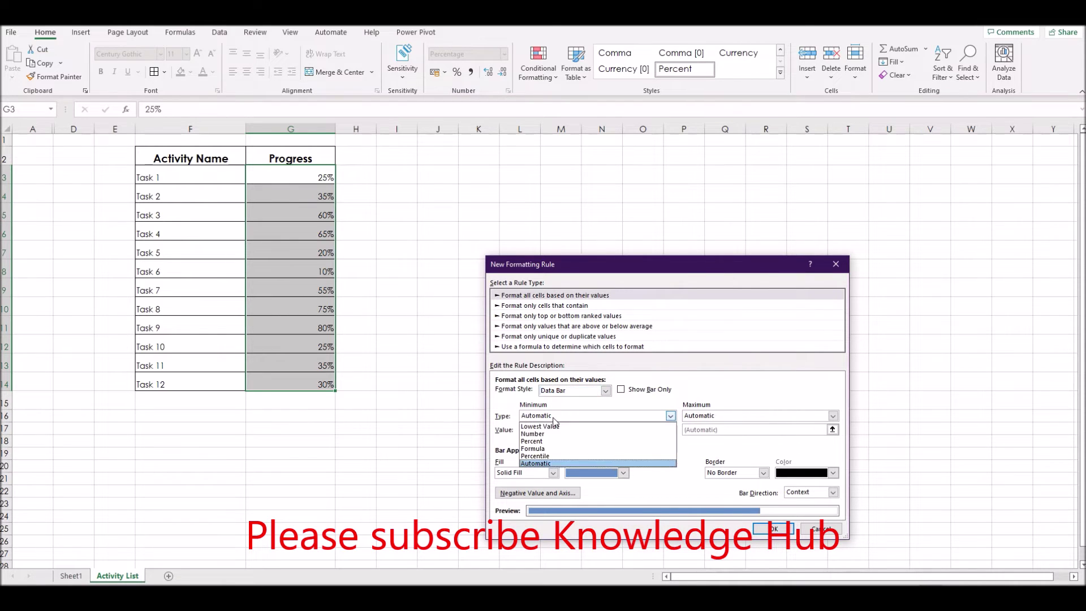
click(550, 434)
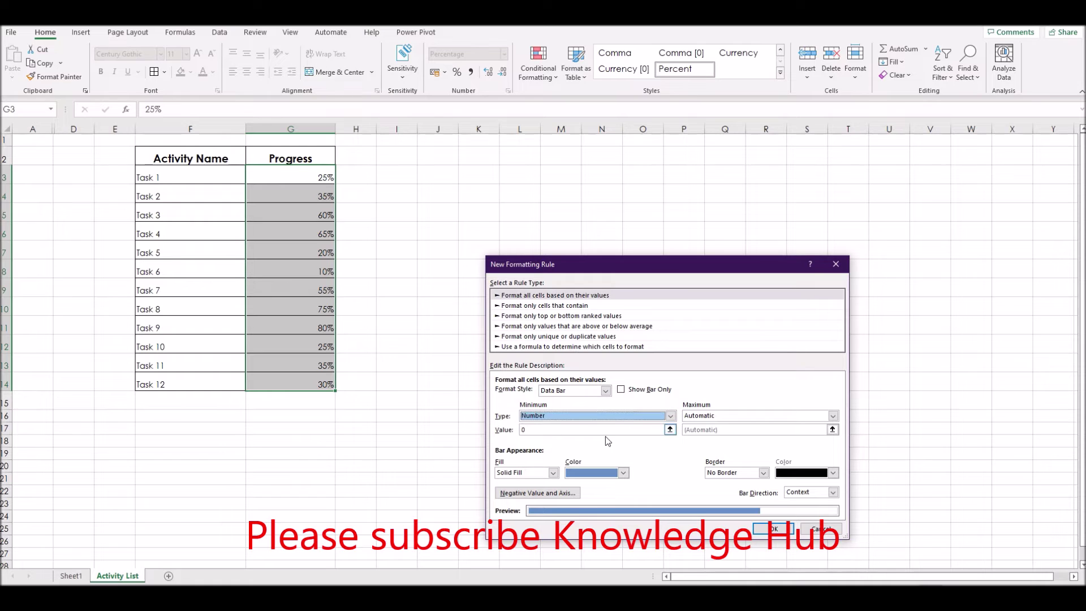
click(712, 418)
click(702, 434)
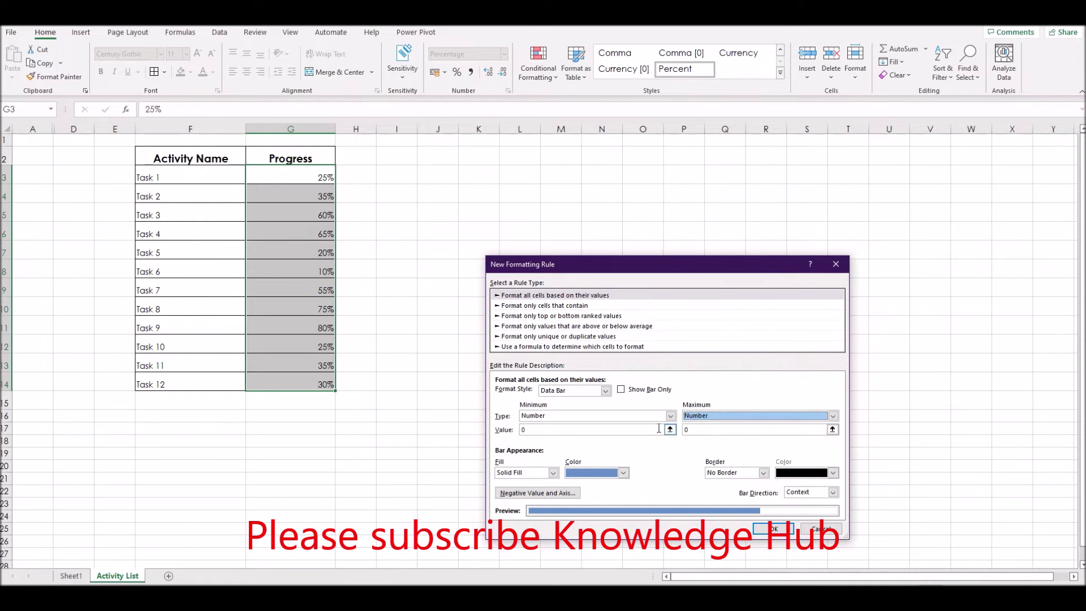
click(687, 429)
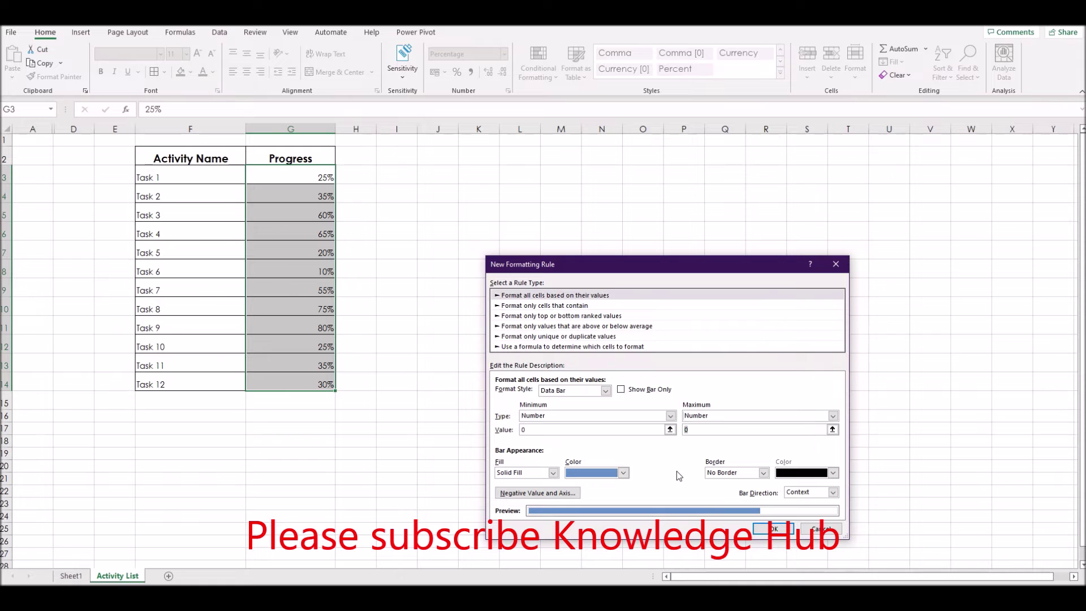
text(1)
click(774, 529)
Review the blue data bars, with Task 9's 80% longest, and reselect G3:G14
click(361, 416)
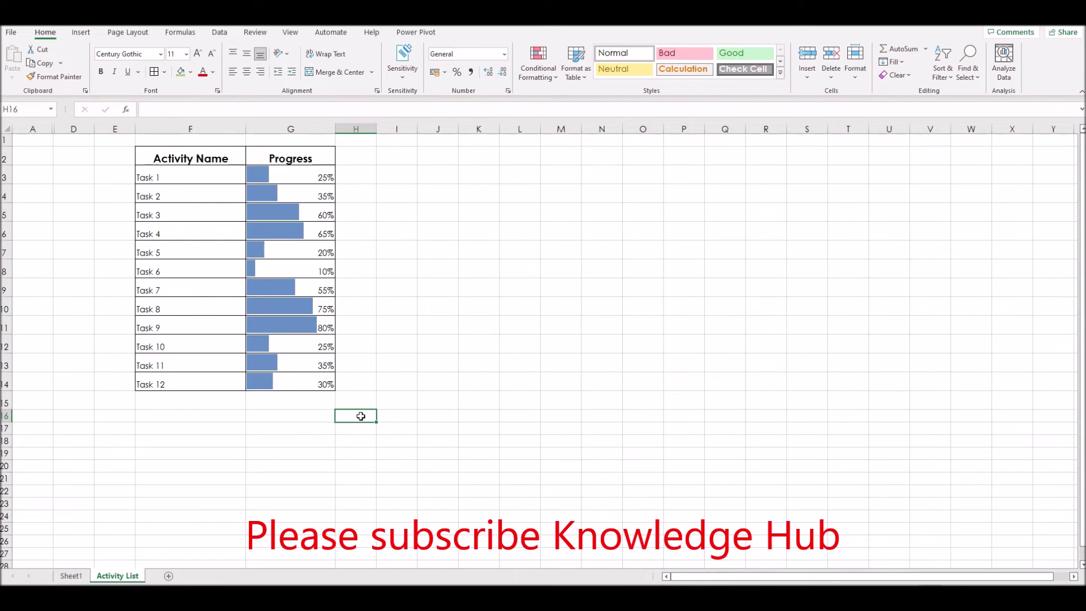
click(322, 330)
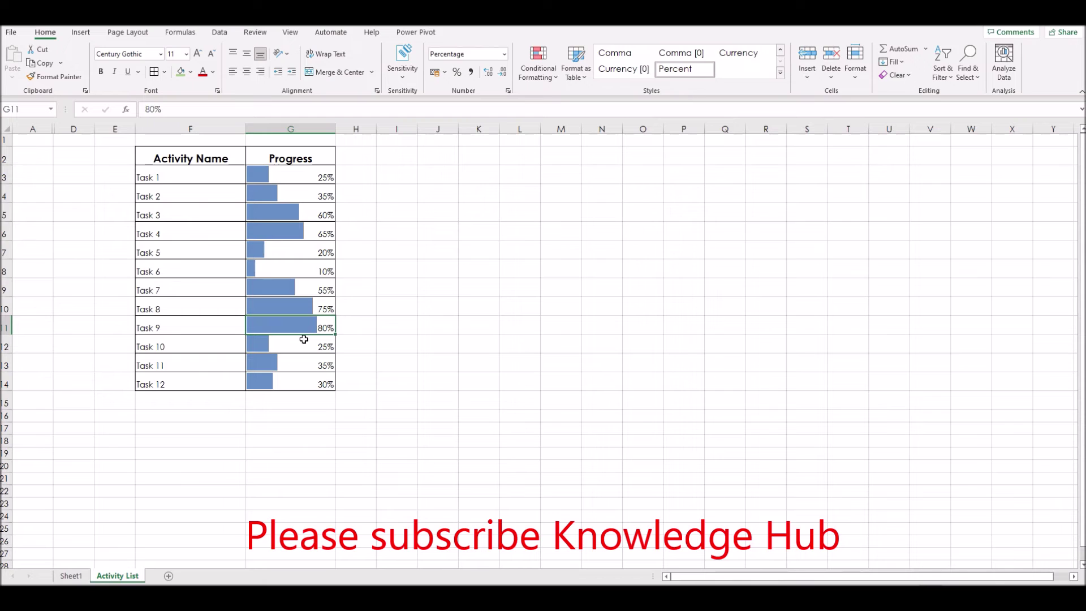
drag(313, 180, 316, 338)
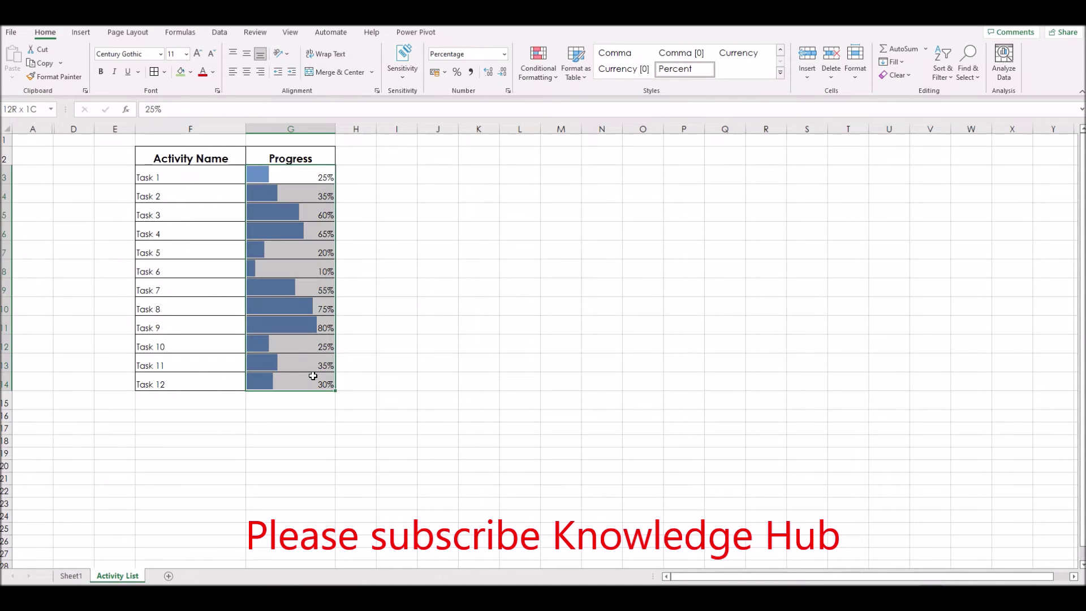
click(538, 62)
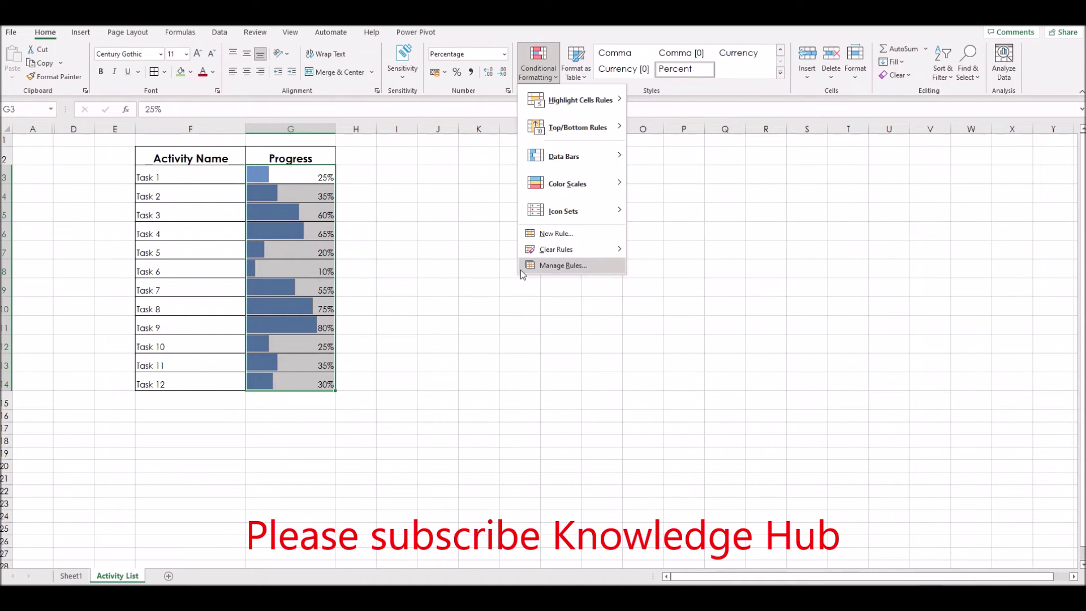
Edit the Data Bar rule in Manage Rules to Show Bar Only and apply it
click(552, 266)
double_click(469, 388)
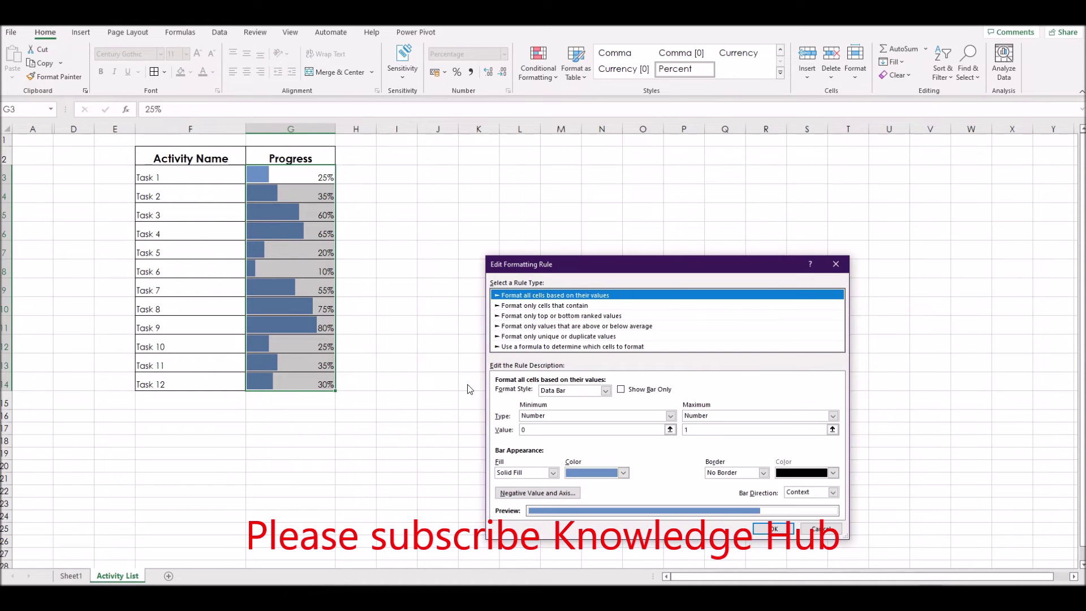
click(622, 390)
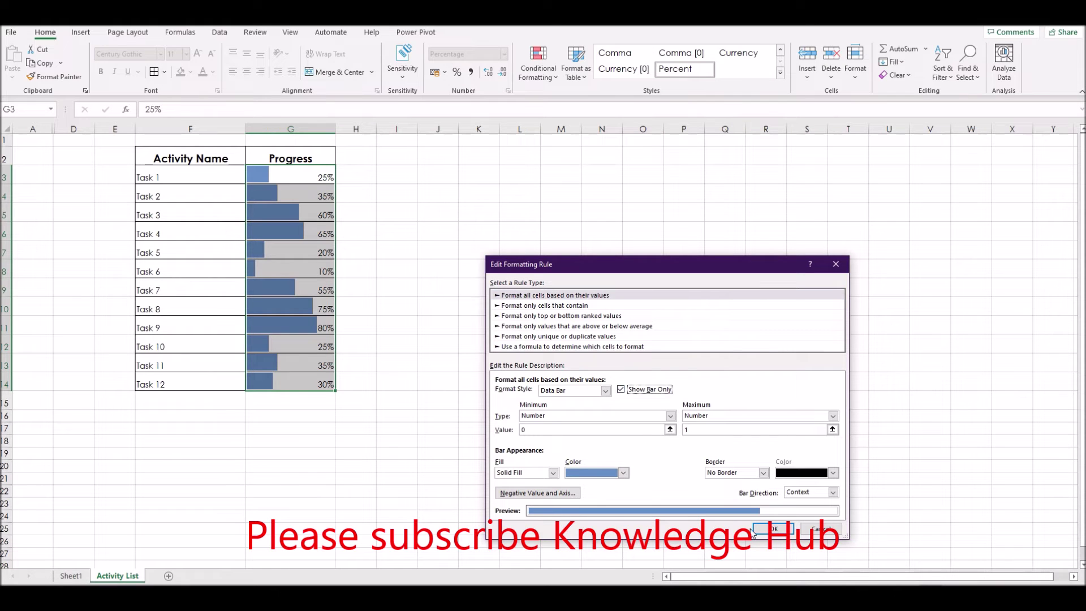
click(773, 529)
click(879, 473)
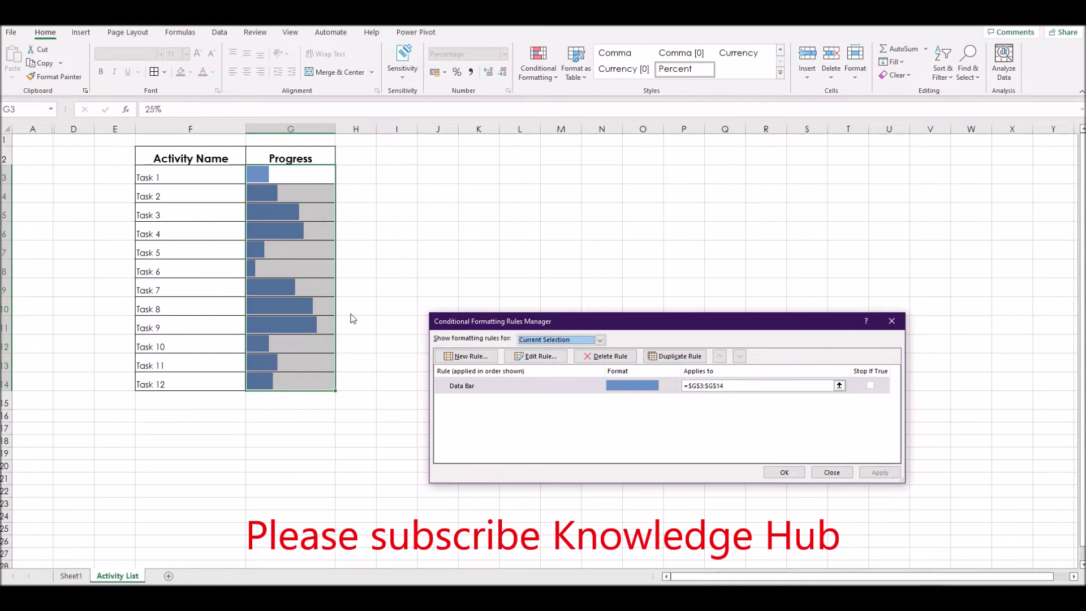
Change the data bar fill to Gradient Fill and apply it
double_click(497, 388)
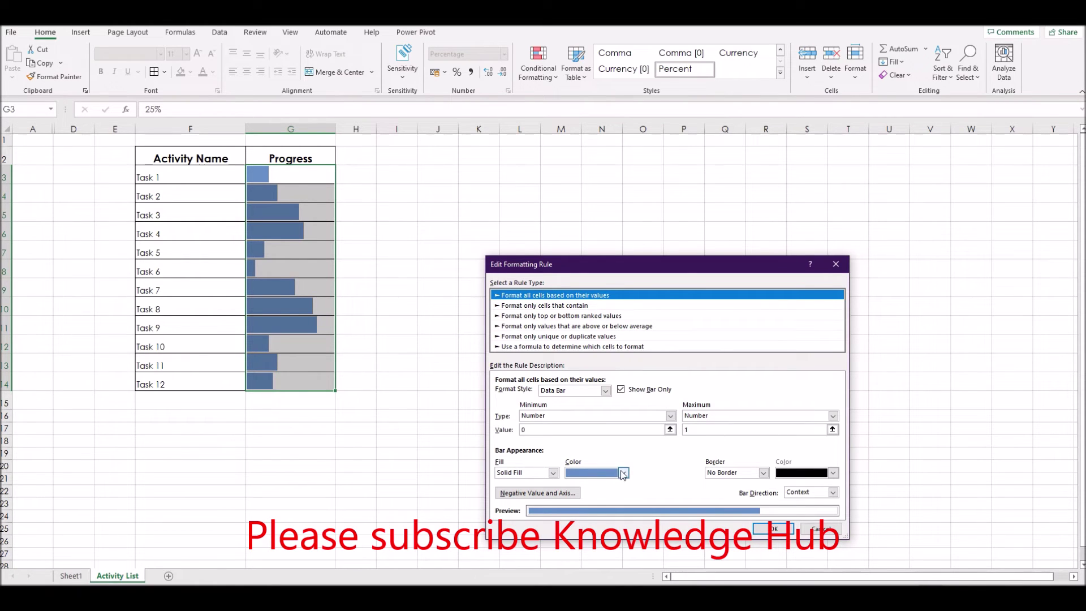
click(554, 473)
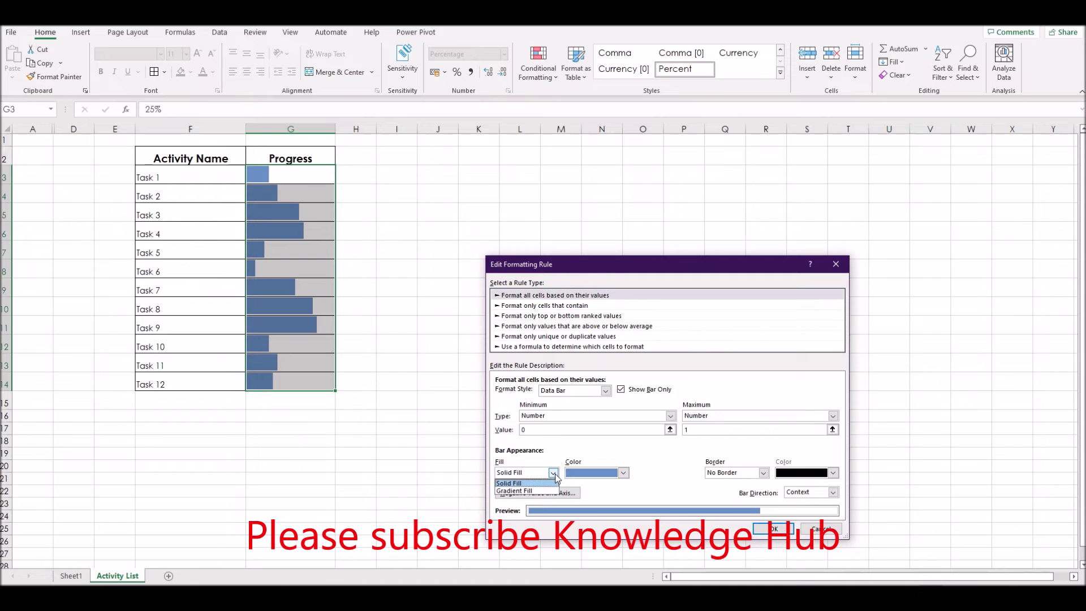
click(529, 490)
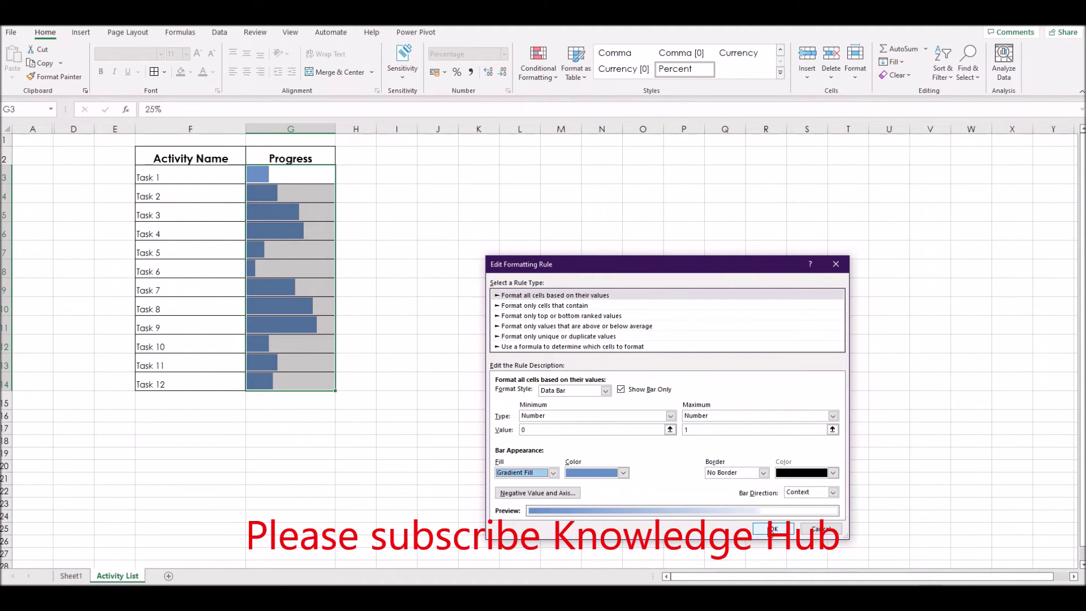
click(773, 528)
click(880, 472)
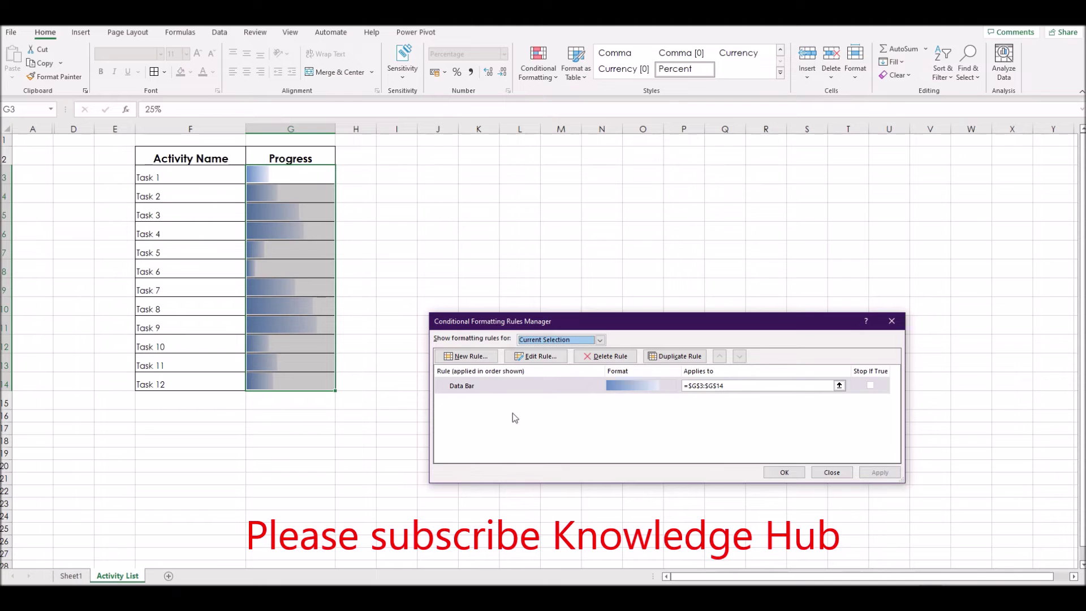
Set the data bar colour to green and apply it
click(531, 385)
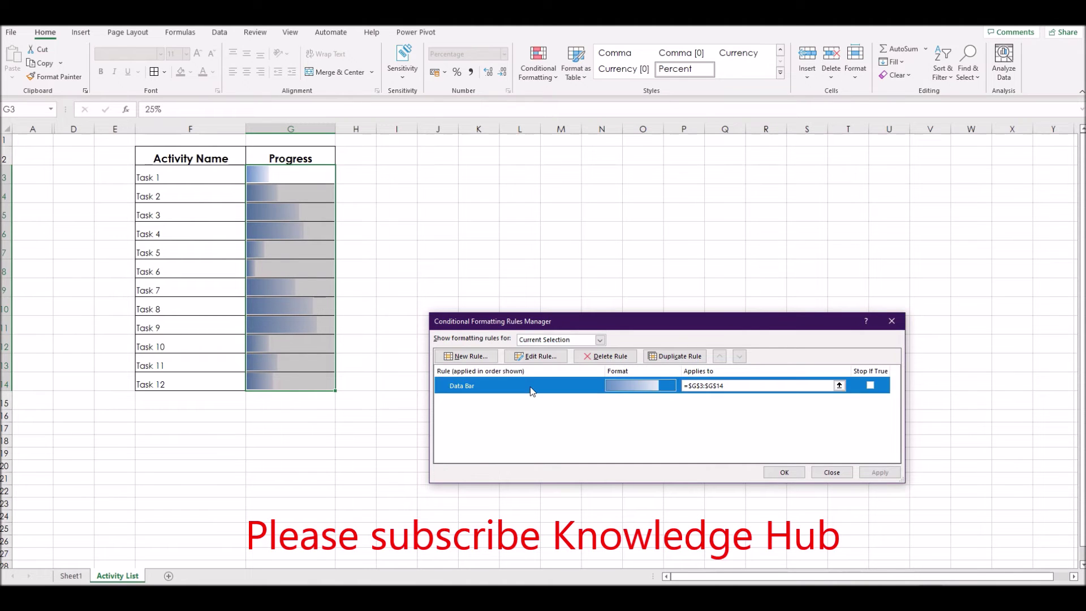
double_click(531, 385)
click(623, 473)
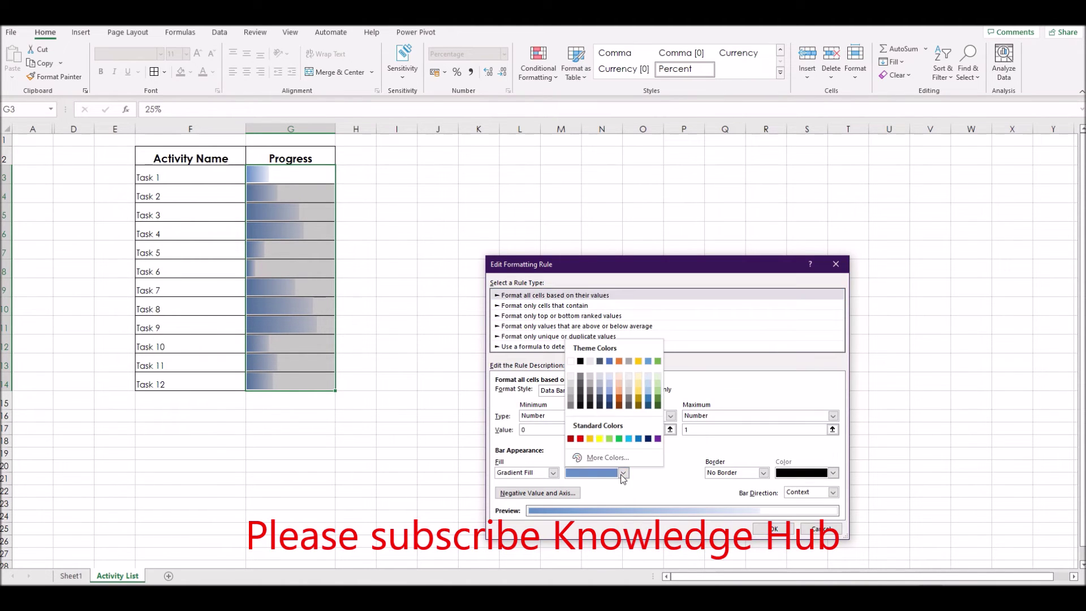
click(620, 439)
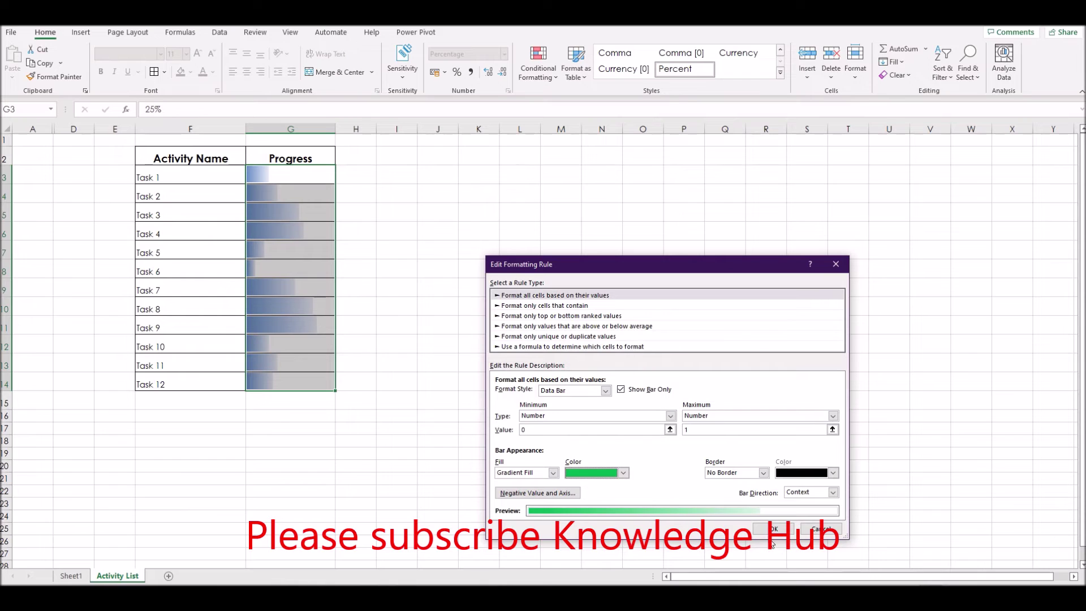
click(772, 531)
click(880, 473)
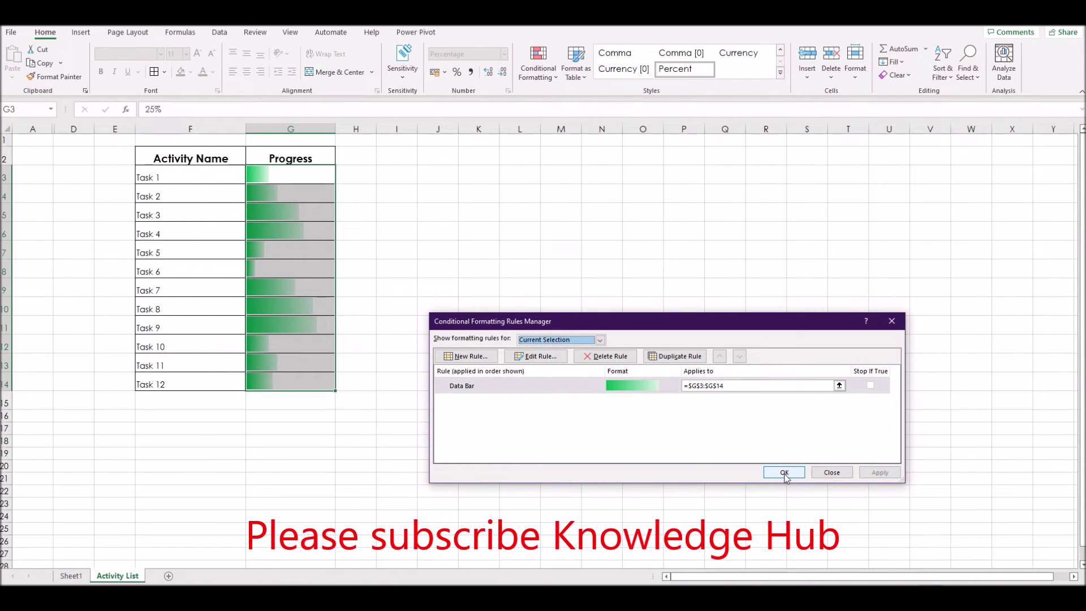
Untick Show Bar Only and give the bars a dark red Solid Border
key(Return)
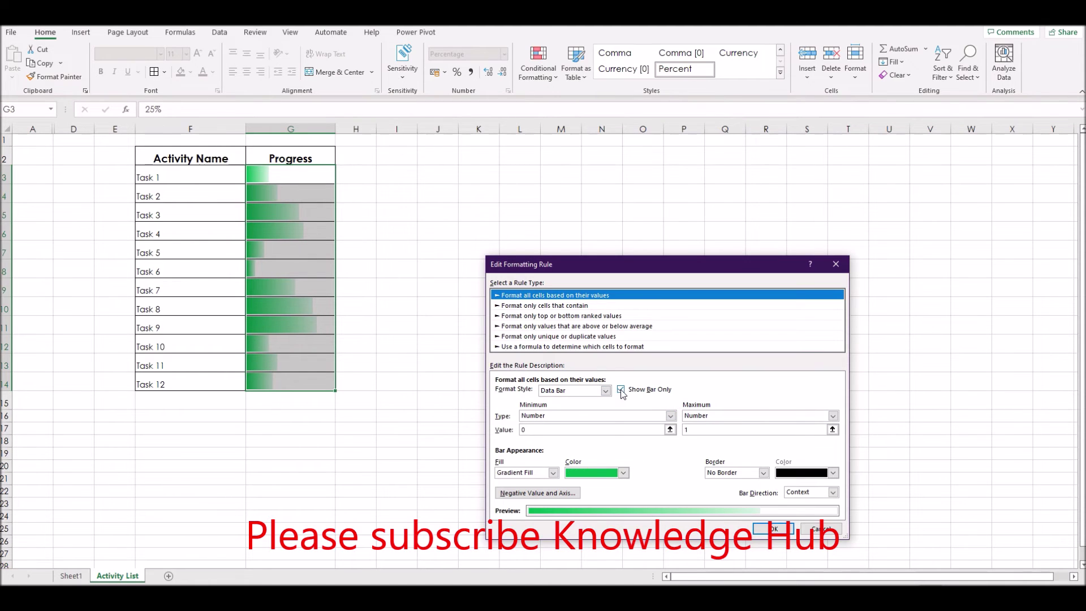
click(621, 391)
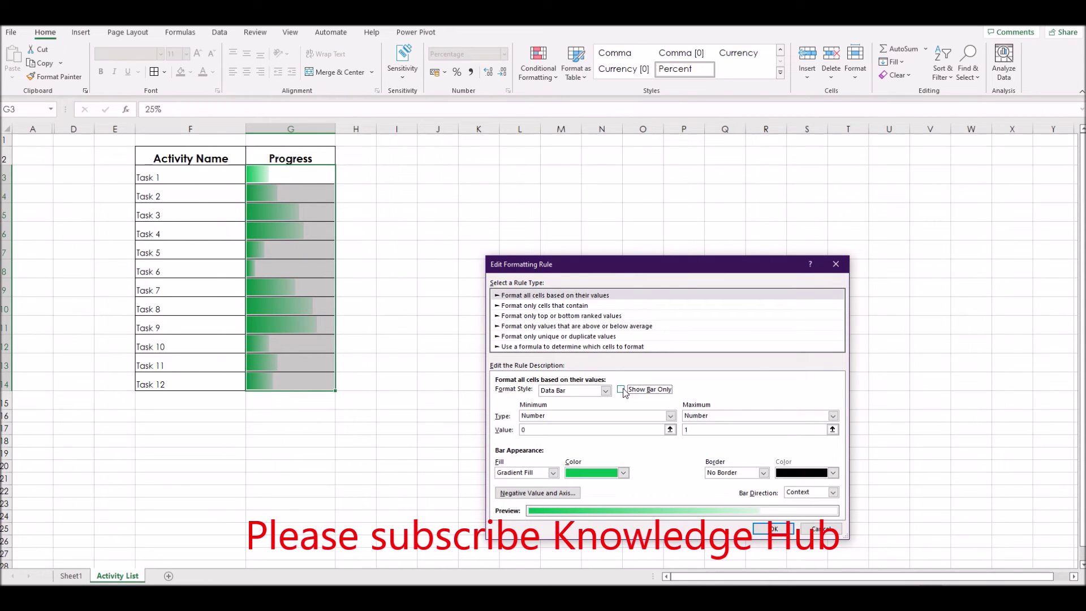
click(763, 473)
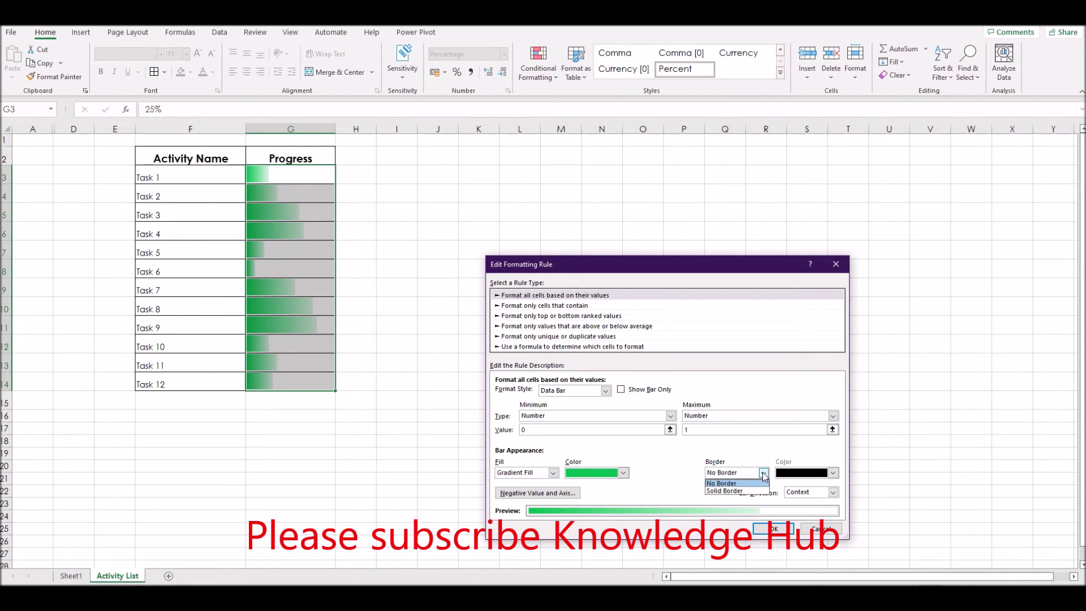
click(745, 491)
click(831, 473)
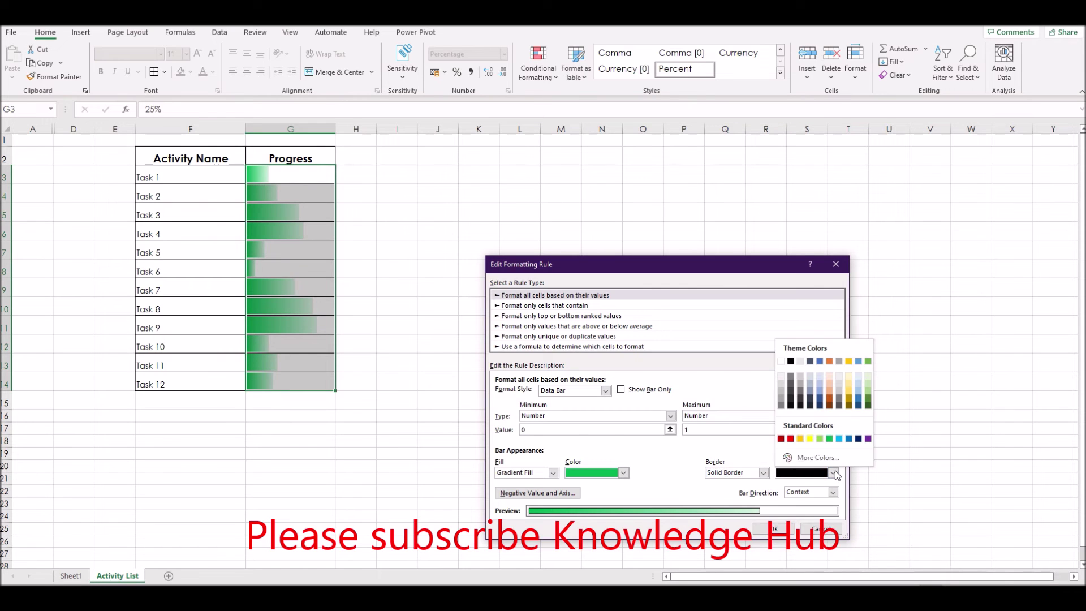
click(784, 444)
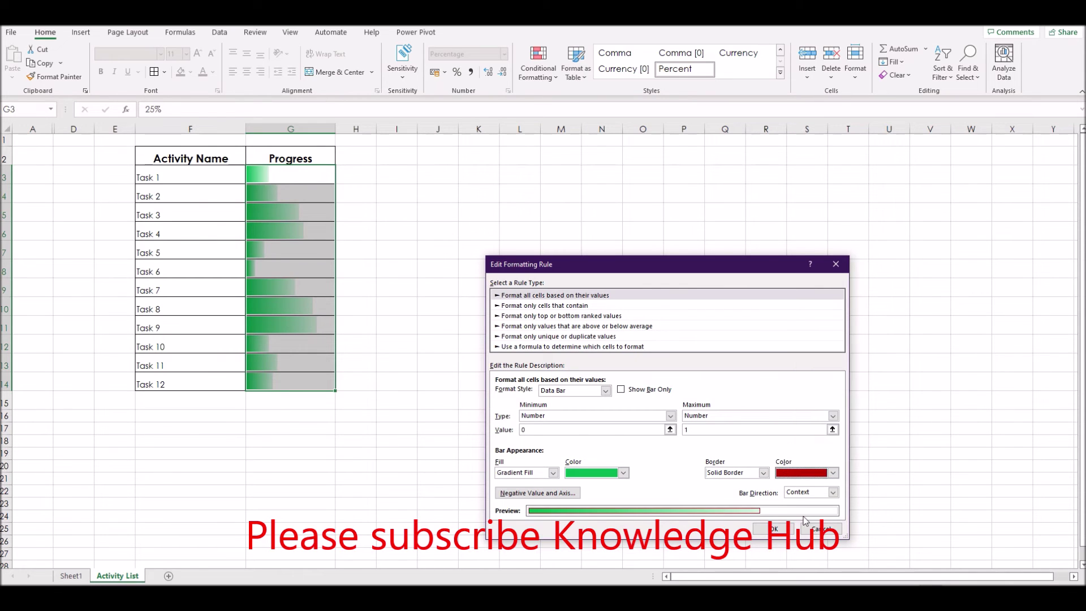
click(774, 529)
click(880, 473)
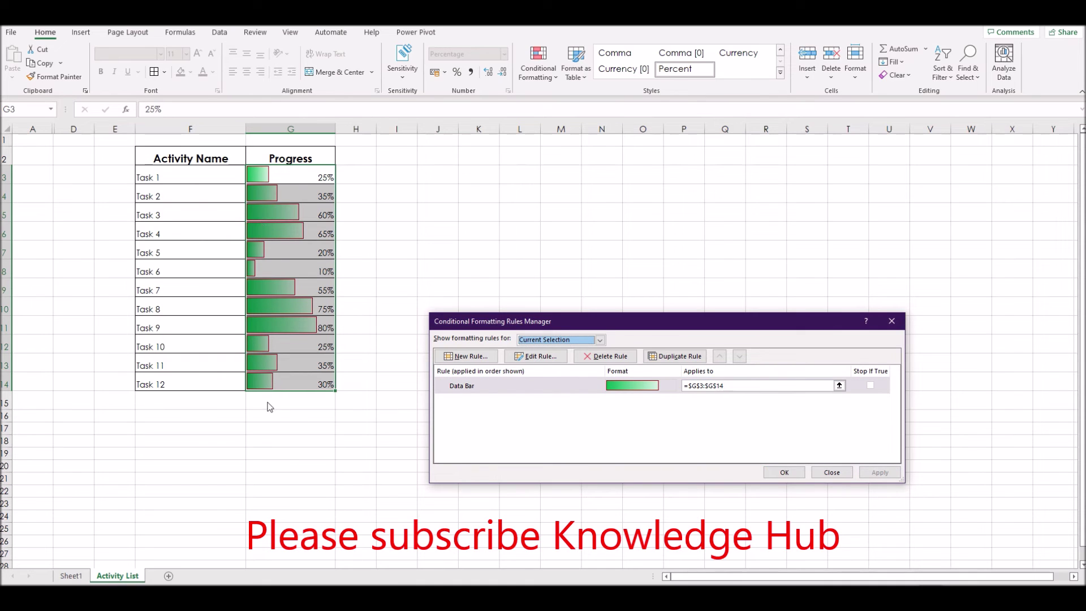
Set the bar direction to Left-to-Right and apply it
double_click(467, 385)
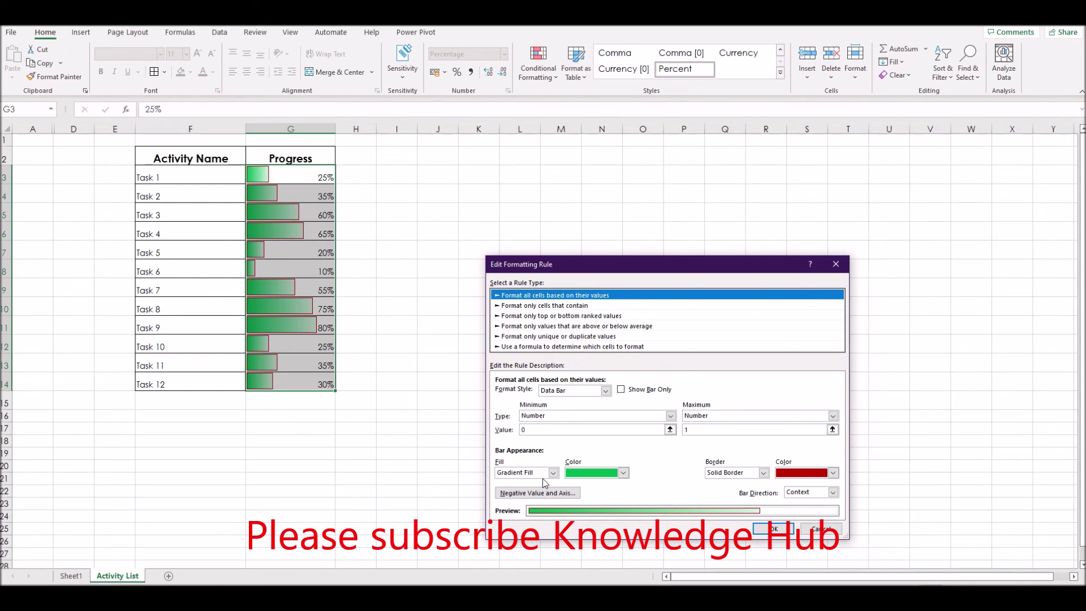
click(833, 492)
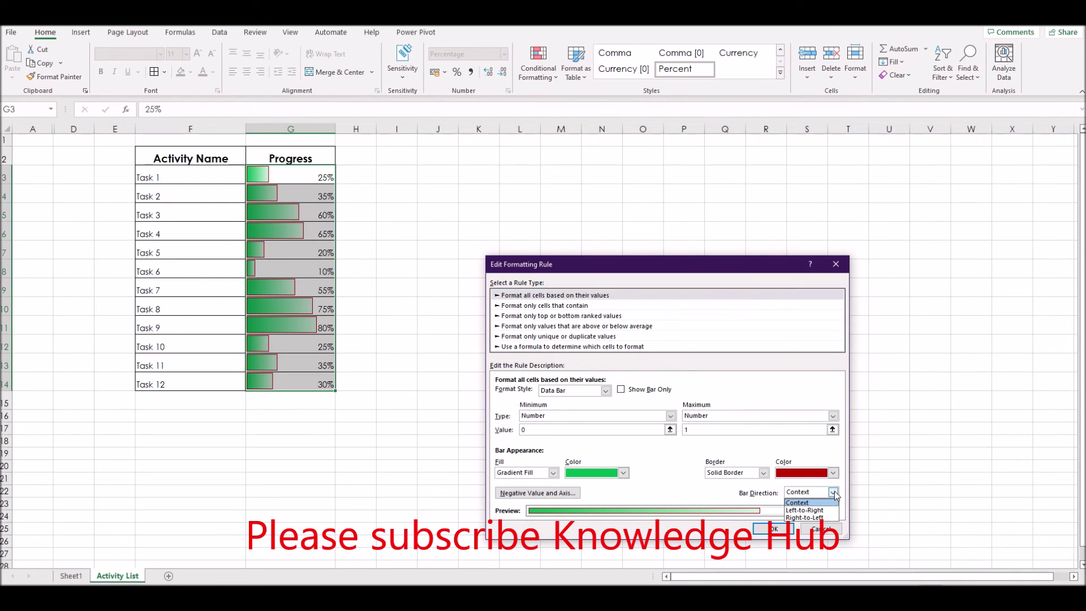
click(804, 510)
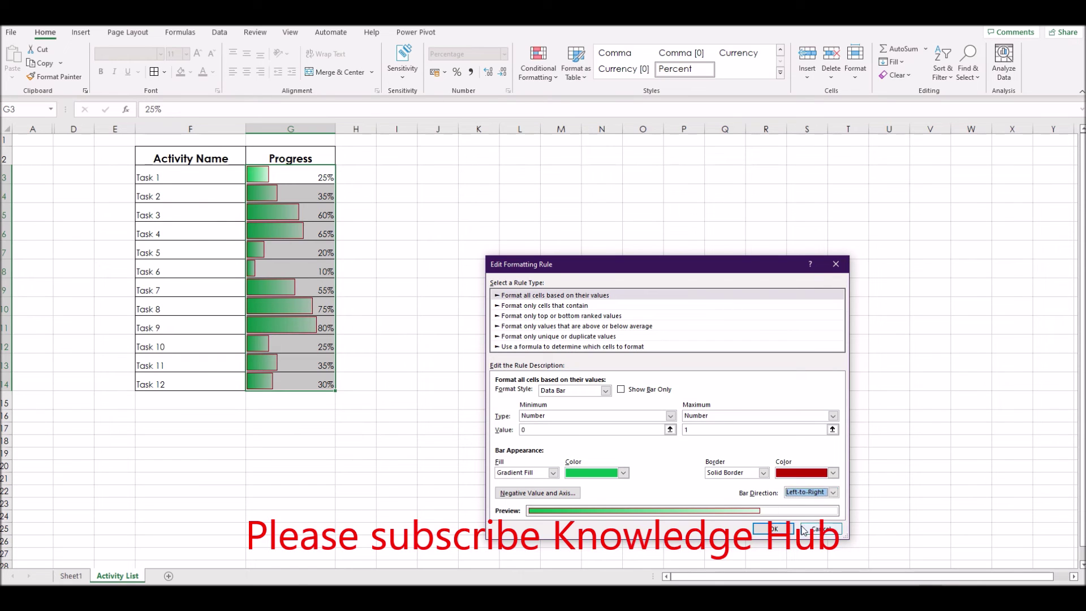
click(773, 529)
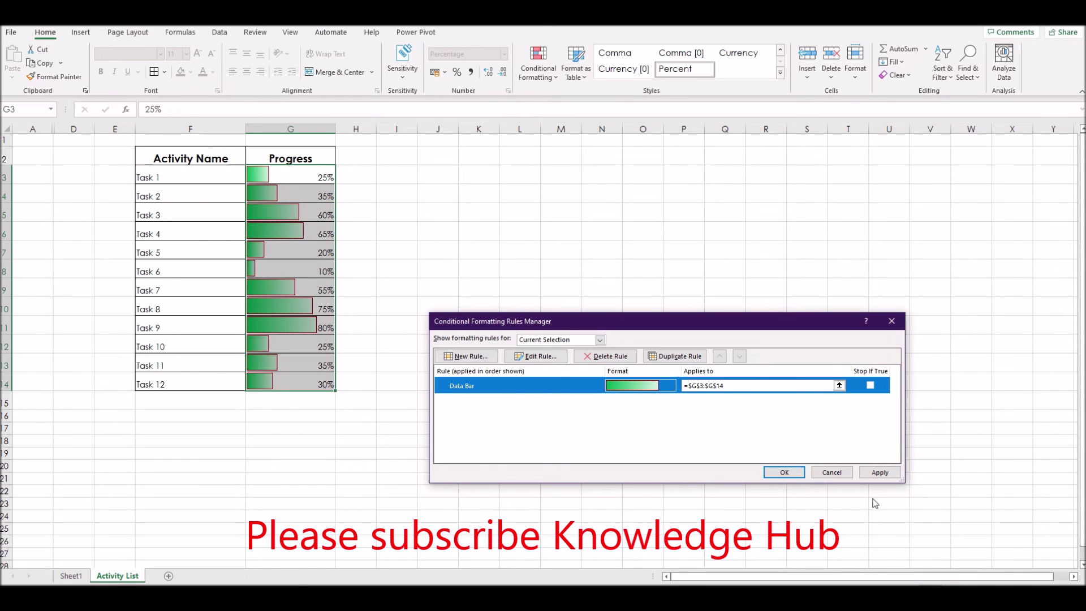
click(878, 472)
Switch the bar direction to Right-to-Left, apply it, and close the Rules Manager
double_click(540, 388)
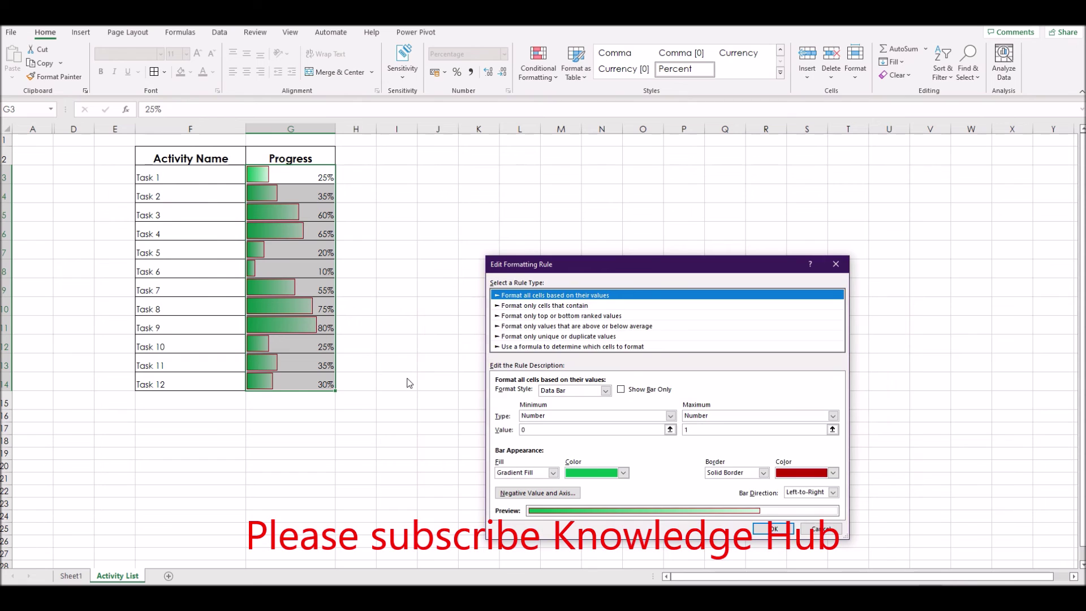
click(833, 492)
click(809, 517)
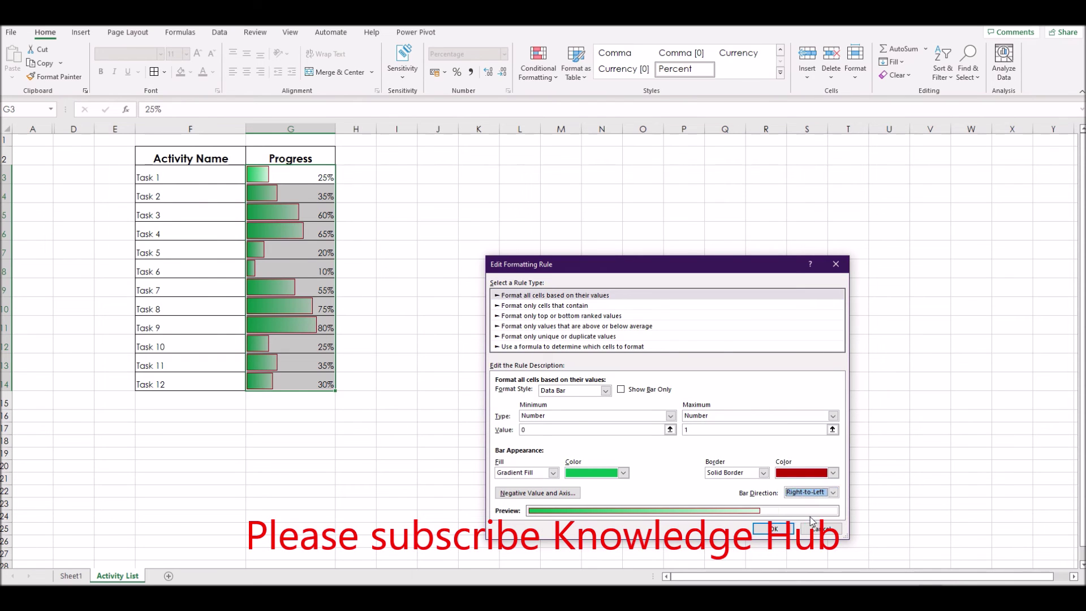
click(773, 529)
click(879, 474)
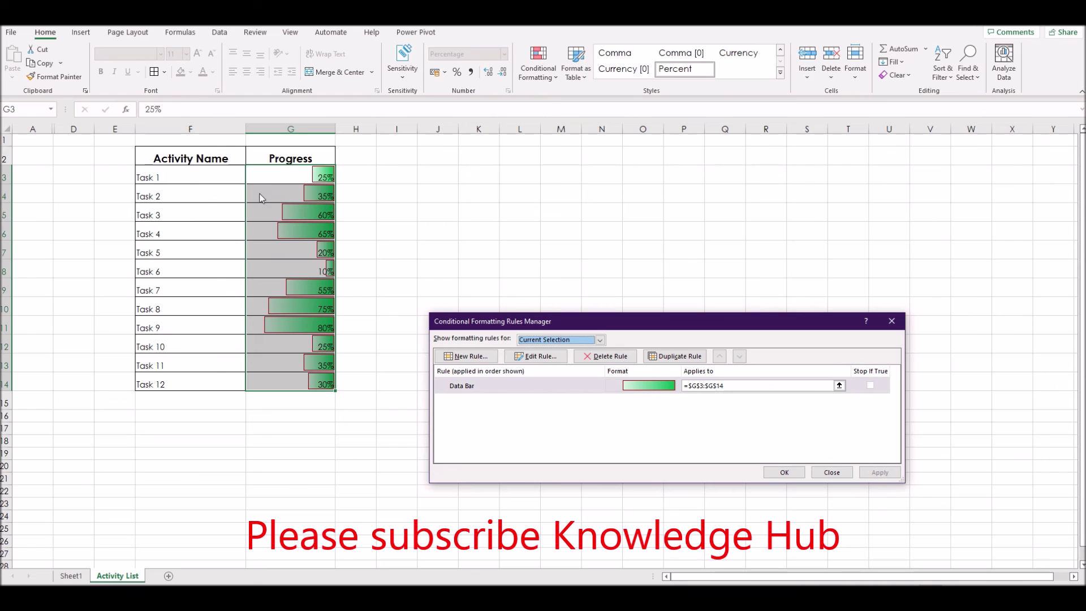
click(781, 472)
Deselect the Progress cells, then switch to Sheet1 with the 2022 sales table
click(399, 401)
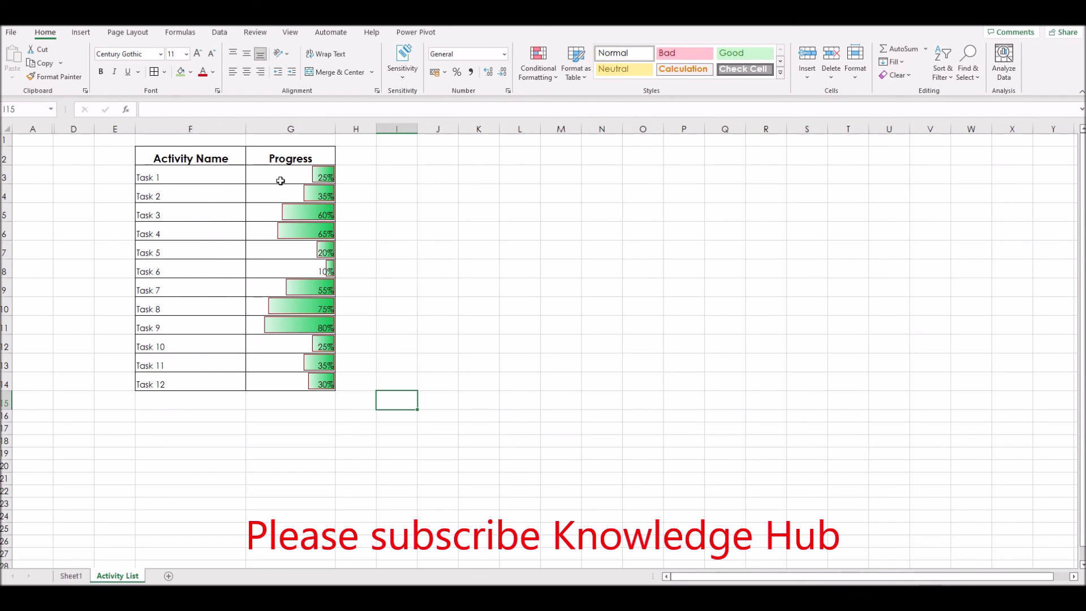
click(79, 576)
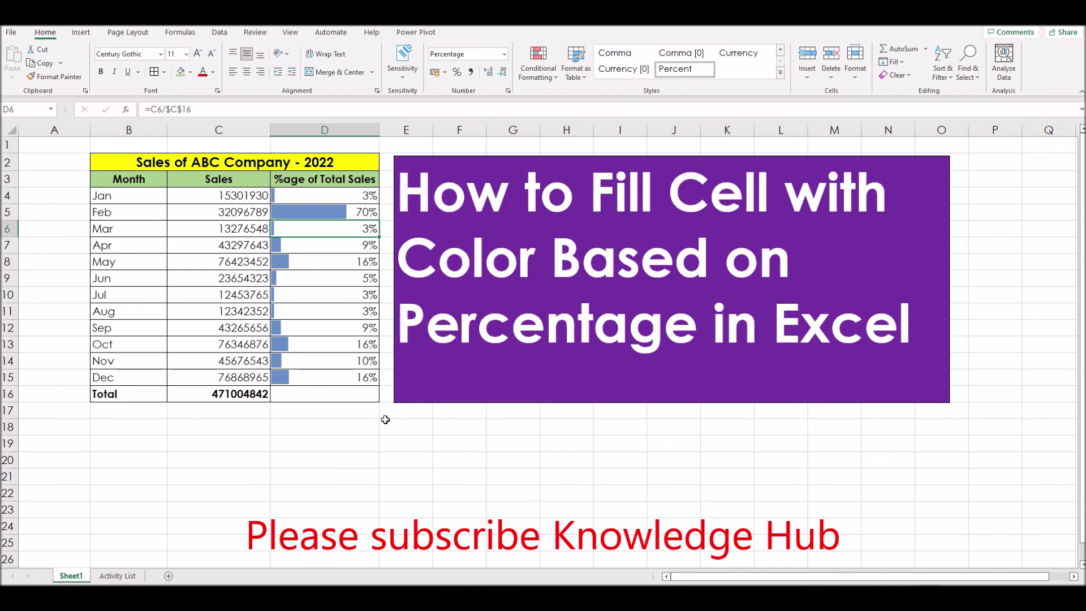